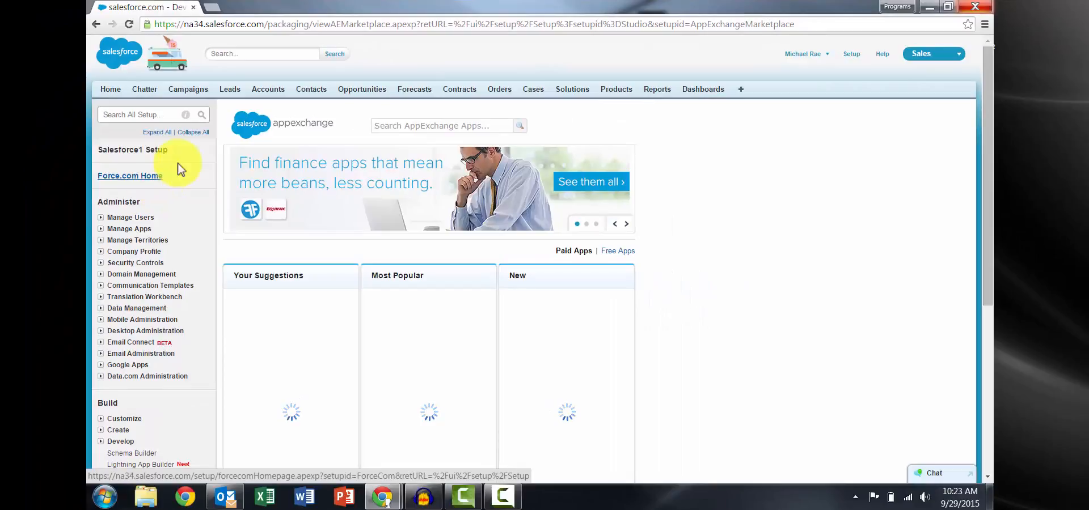
Search the AppExchange for "Insidesales.com" and open the full PowerDialer for Salesforce listing
click(430, 127)
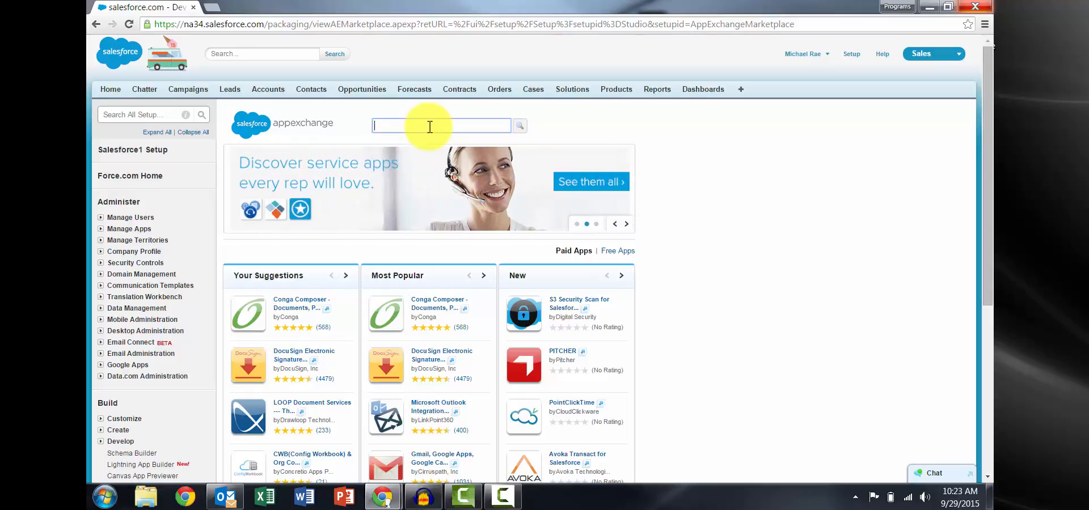
text(Insidesales.com)
key(Return)
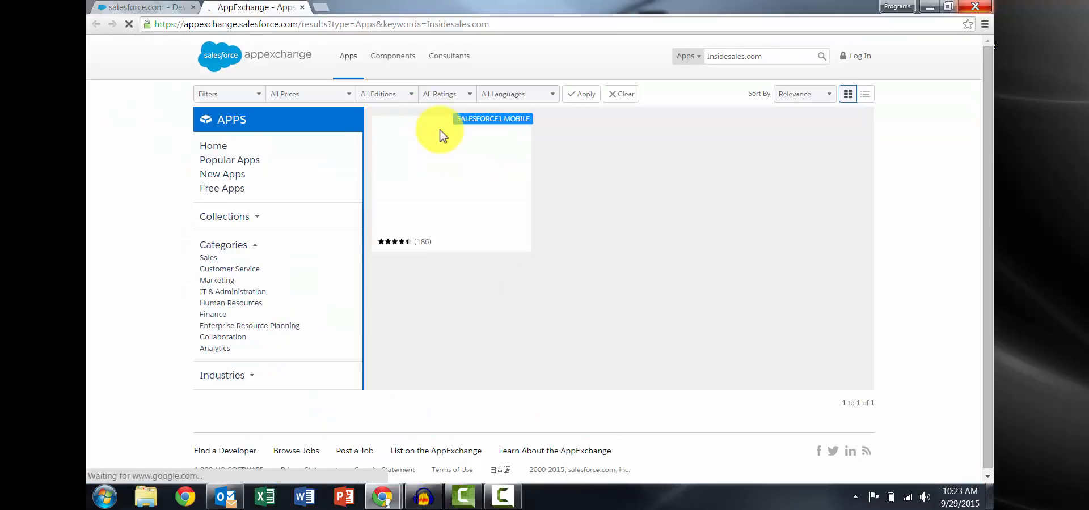
mouse_move(502, 203)
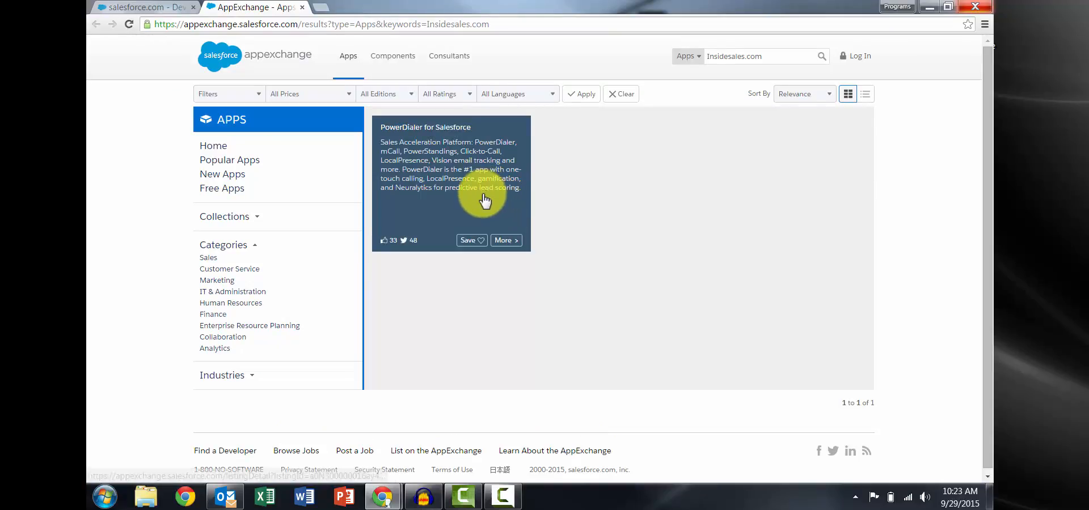
click(507, 240)
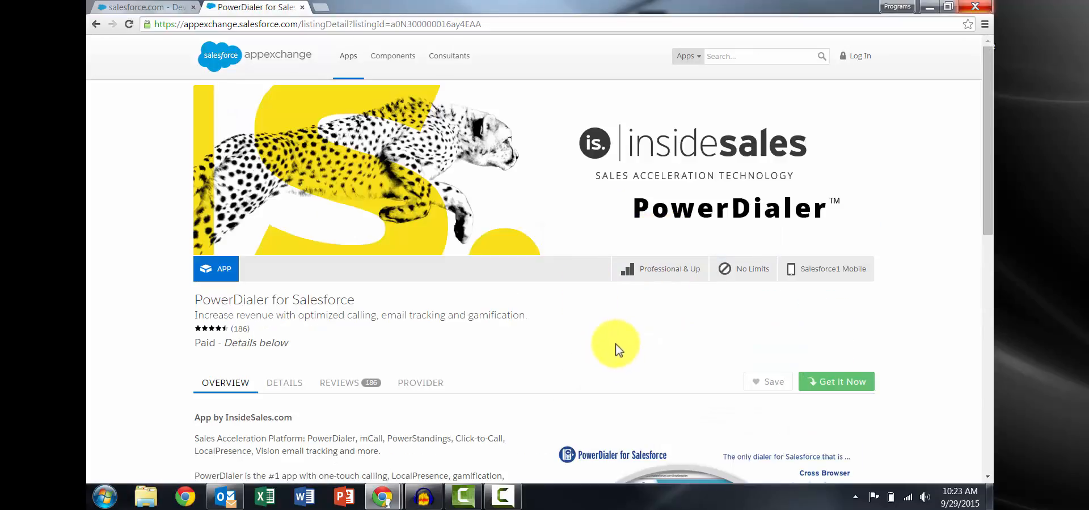
Request the PowerDialer app, log in to the AppExchange with Salesforce credentials and choose to install in production
click(836, 392)
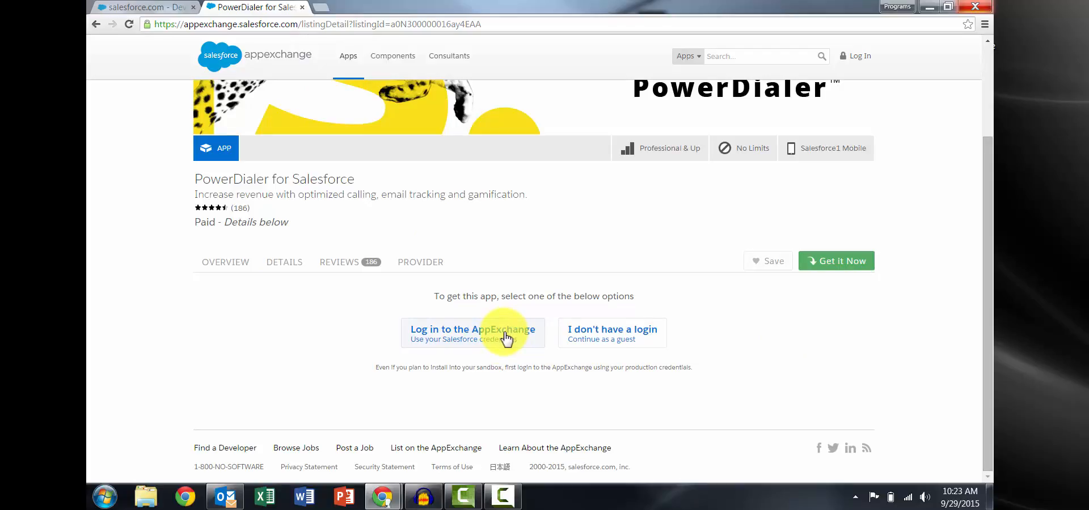
click(505, 340)
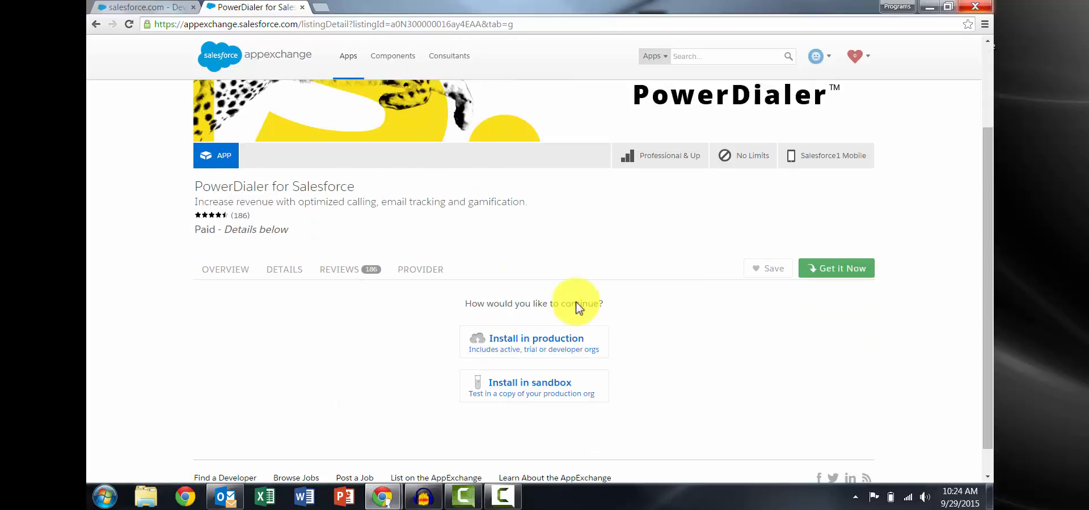
scroll(576, 301, down, 1)
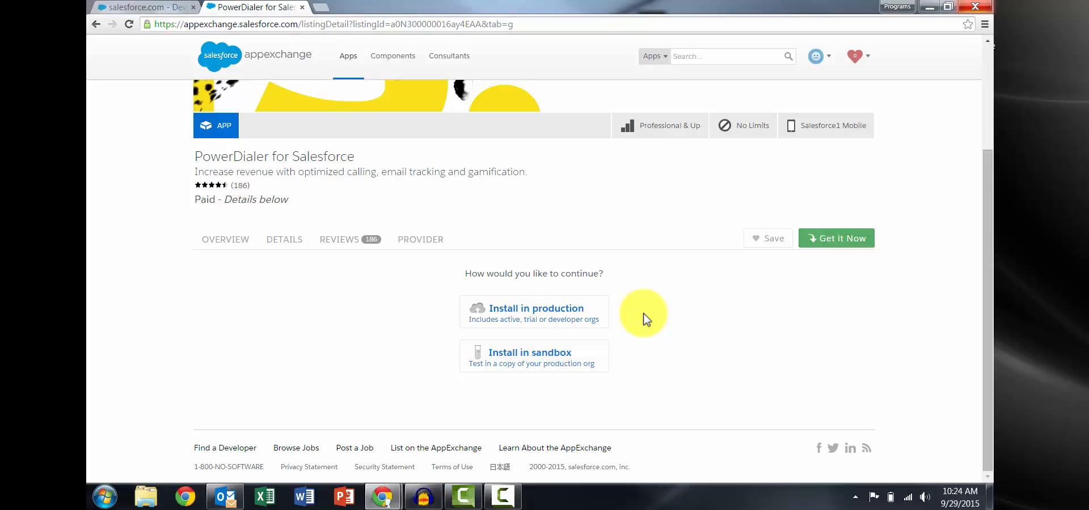
click(583, 328)
Agree to the terms and conditions and confirm the installation of the PowerDialer package
scroll(486, 370, down, 2)
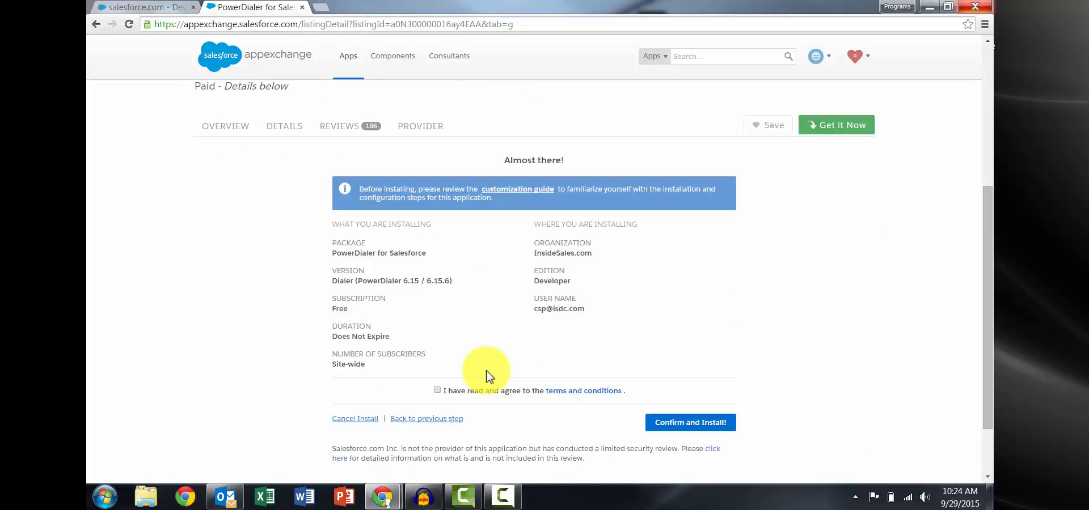
click(438, 390)
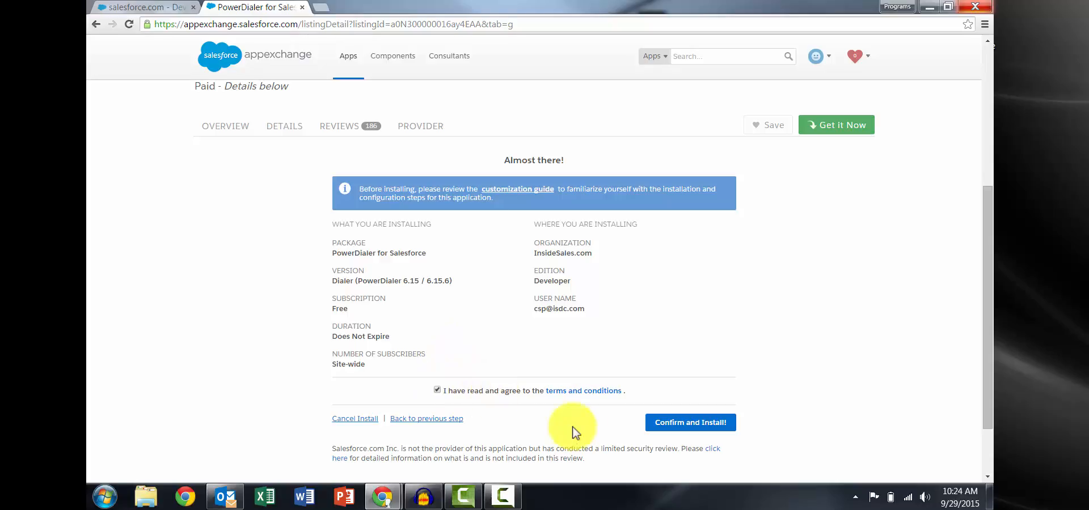
click(692, 431)
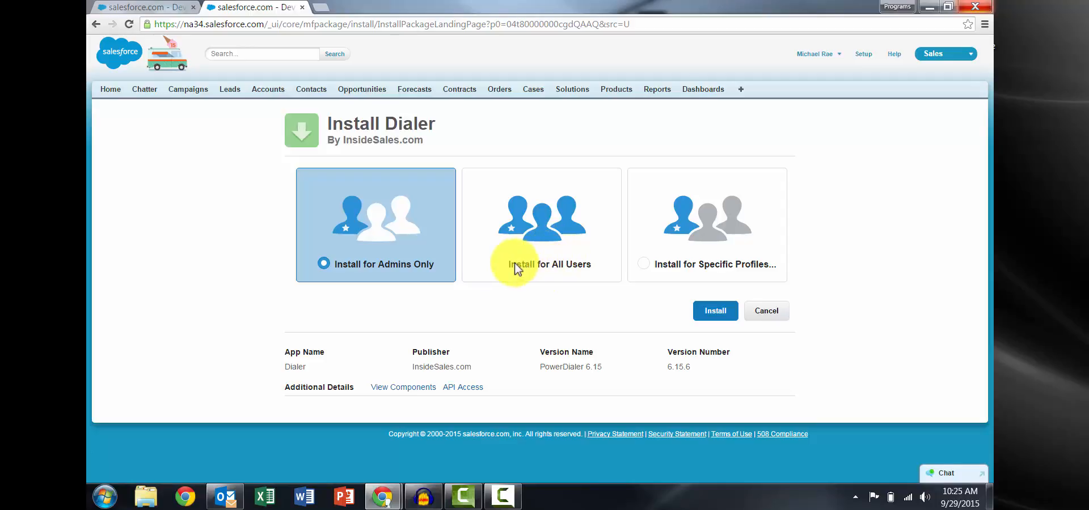
Install the Dialer package for all users, granting access to the third-party website sforce.insidesales.com, and finish the installation
click(501, 263)
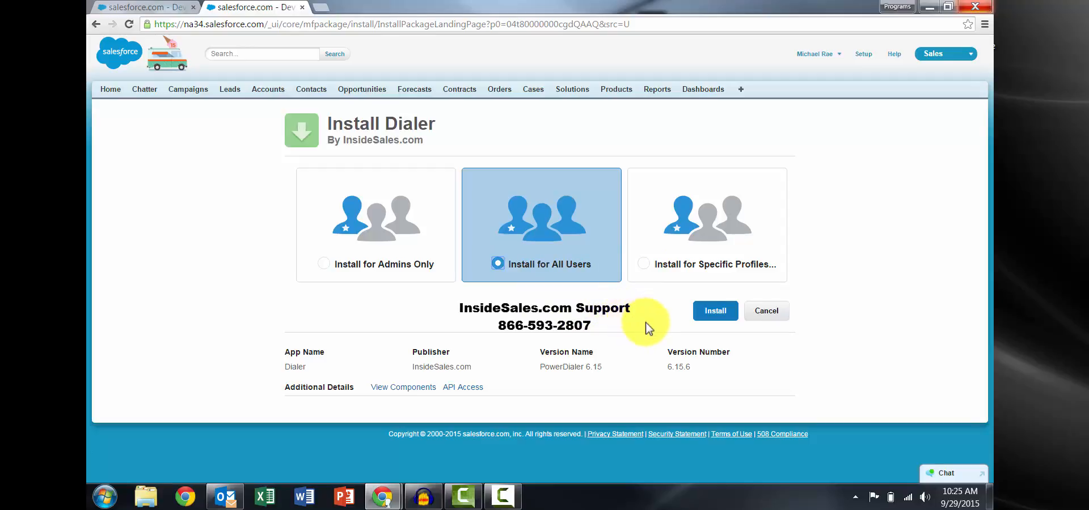
click(713, 312)
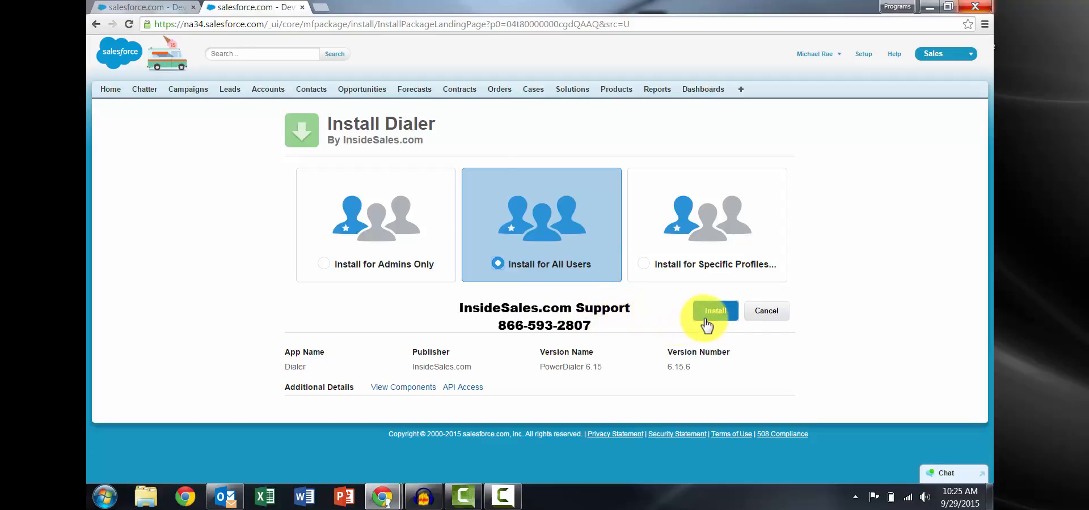
click(516, 223)
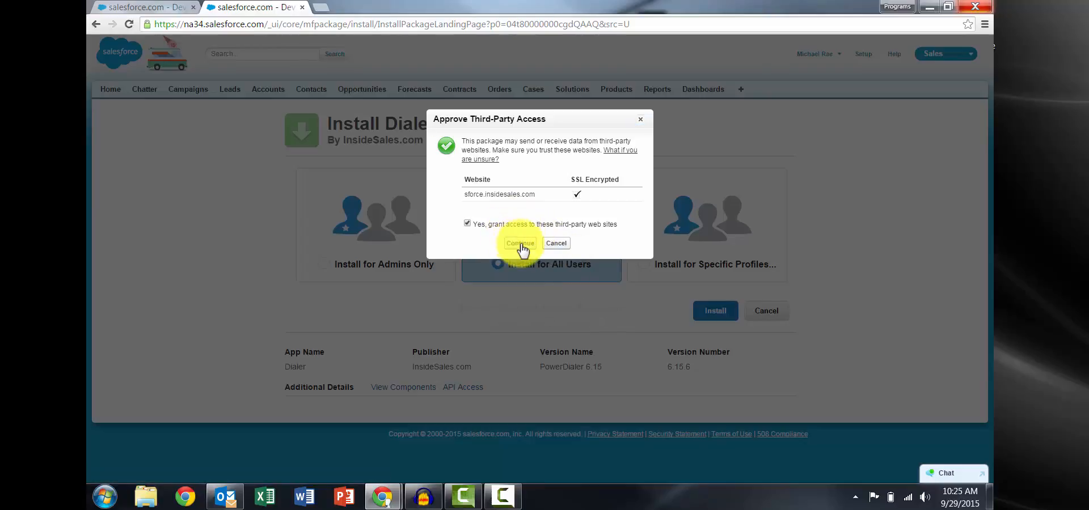
click(520, 243)
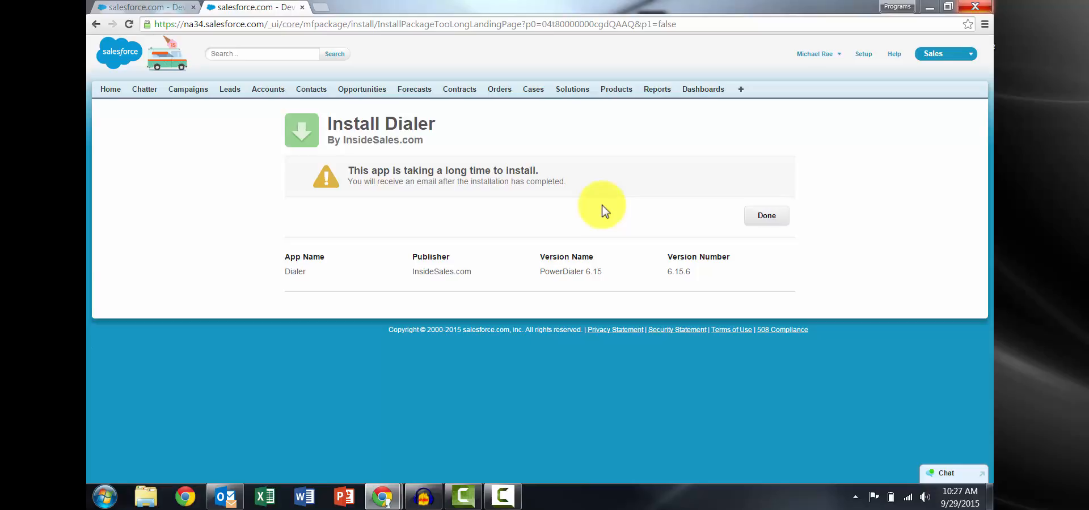
click(760, 214)
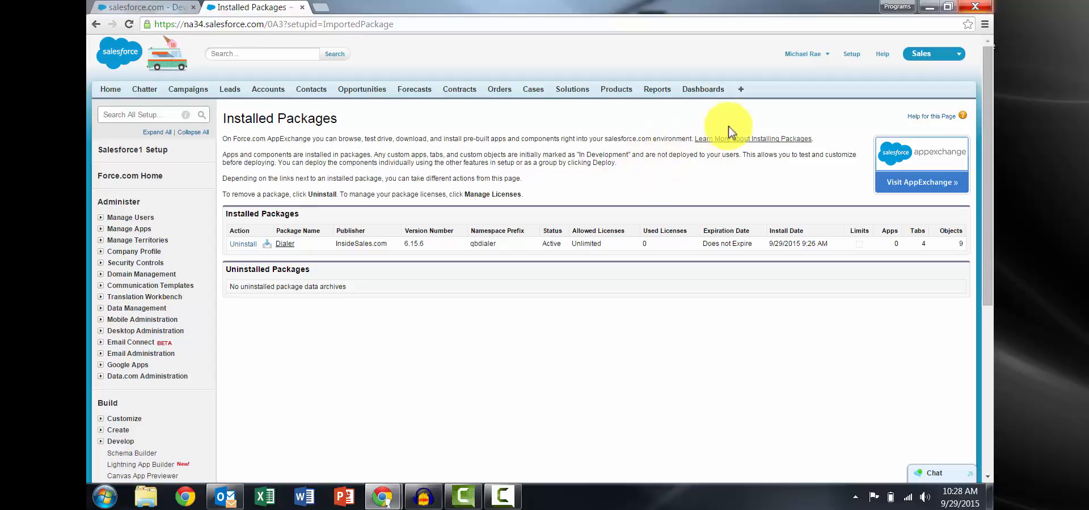
Customize the Sales app's tabs by adding InsideSales to the selected tabs, and save
click(741, 90)
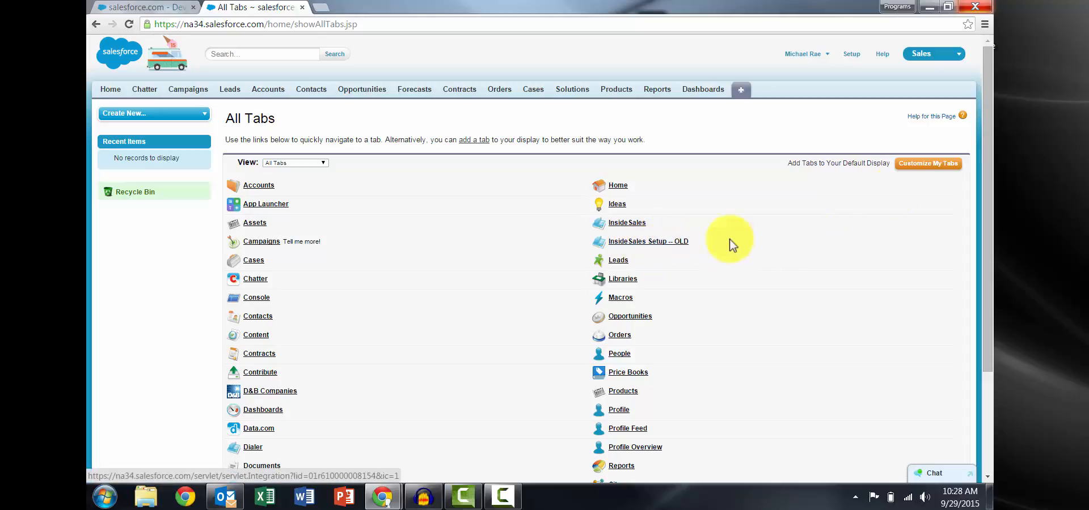
click(918, 167)
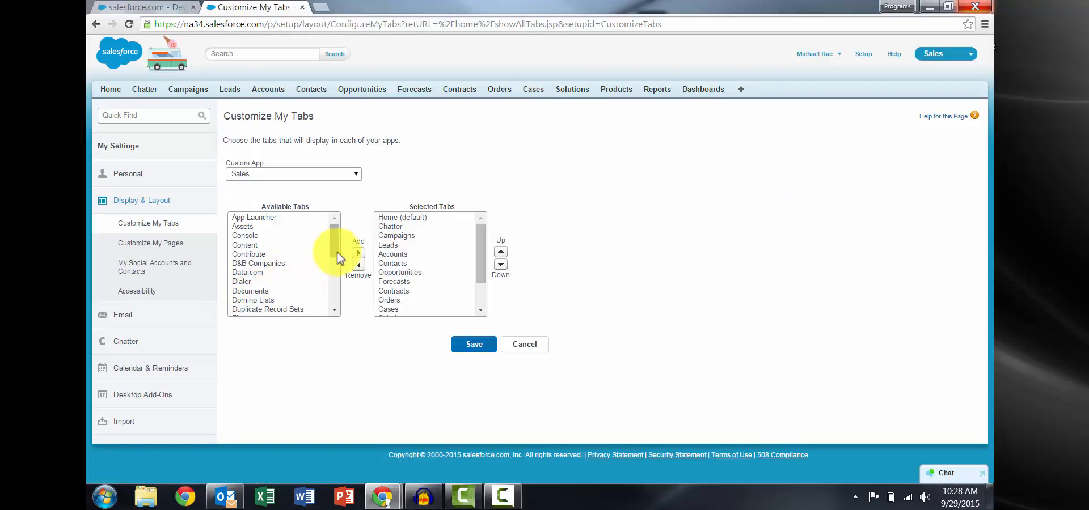
drag(336, 252, 332, 281)
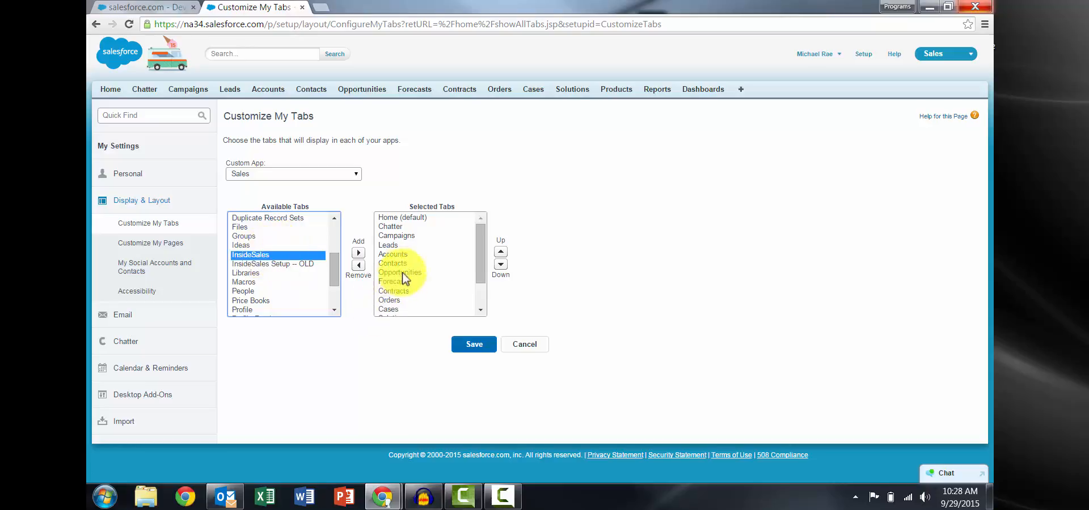
click(360, 253)
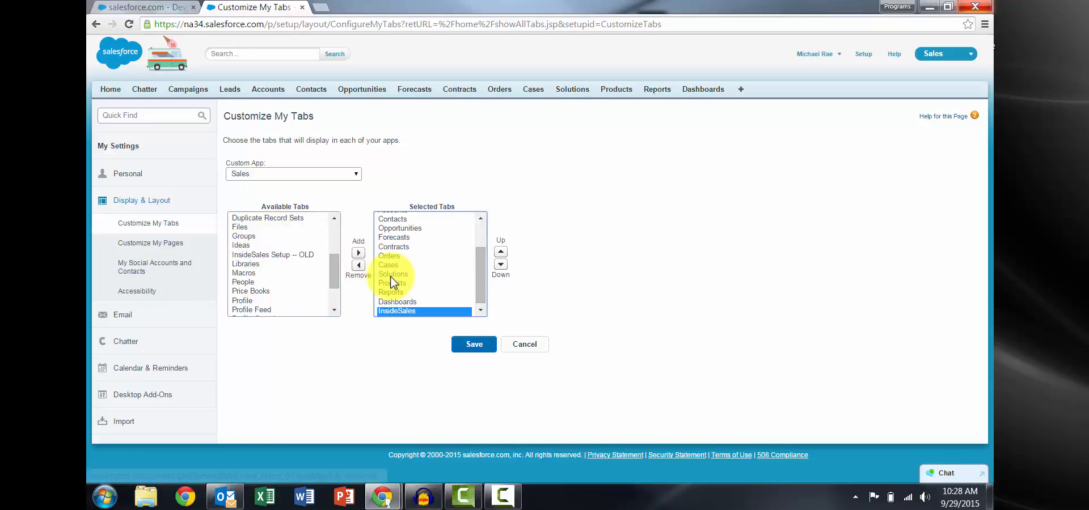
click(463, 346)
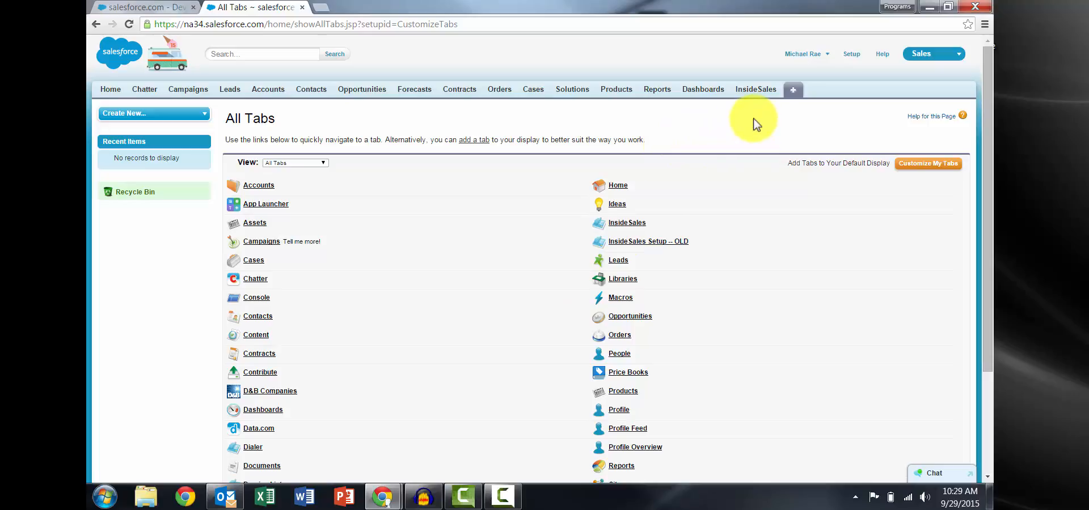
Authorize the PowerDialer connection from the InsideSales tab, allow its requested permissions, and close the completed setup window
click(756, 91)
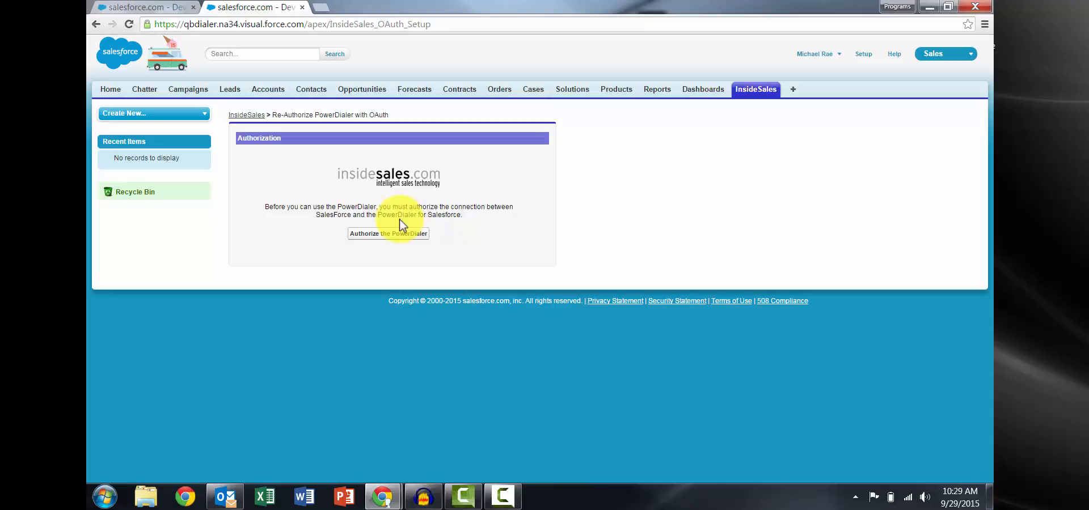
click(403, 233)
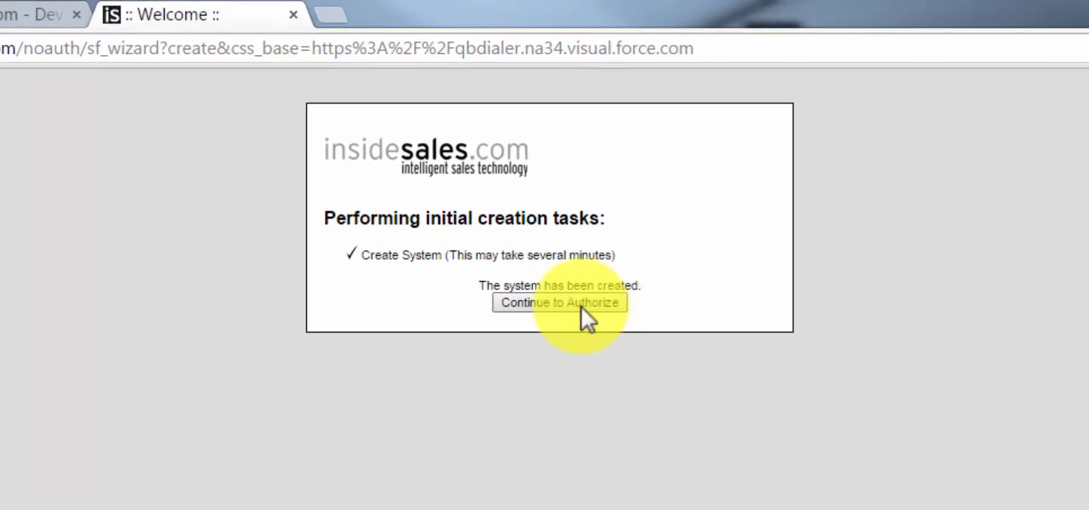
click(581, 307)
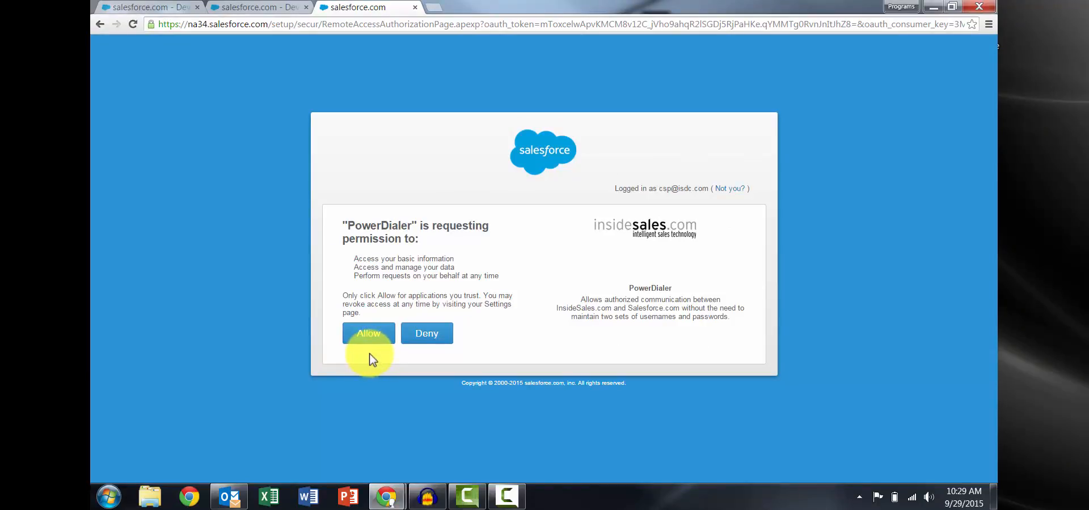
click(372, 338)
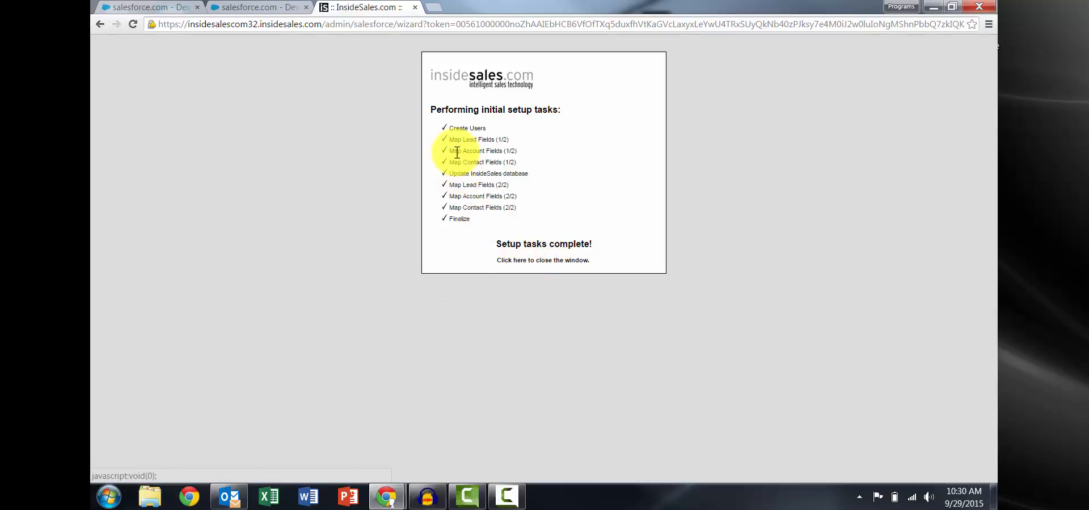
click(543, 262)
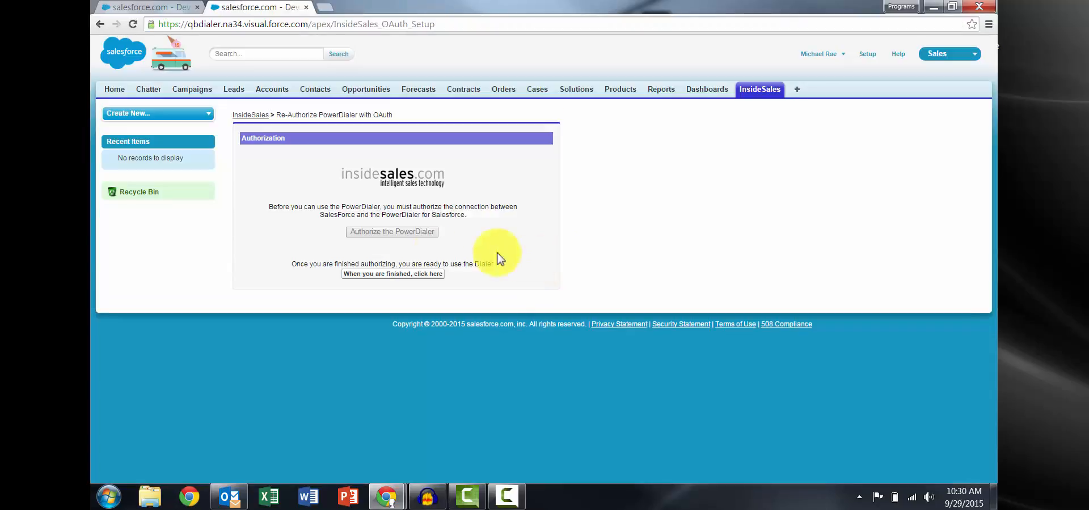
Finish the authorization and look over the PowerDialer Administration and Tools page
click(391, 278)
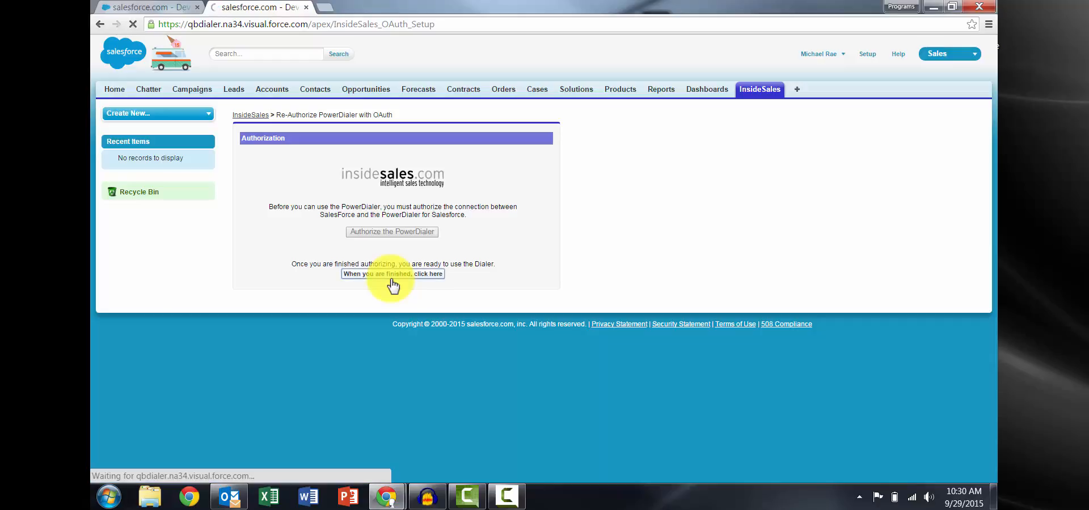
scroll(598, 349, down, 1)
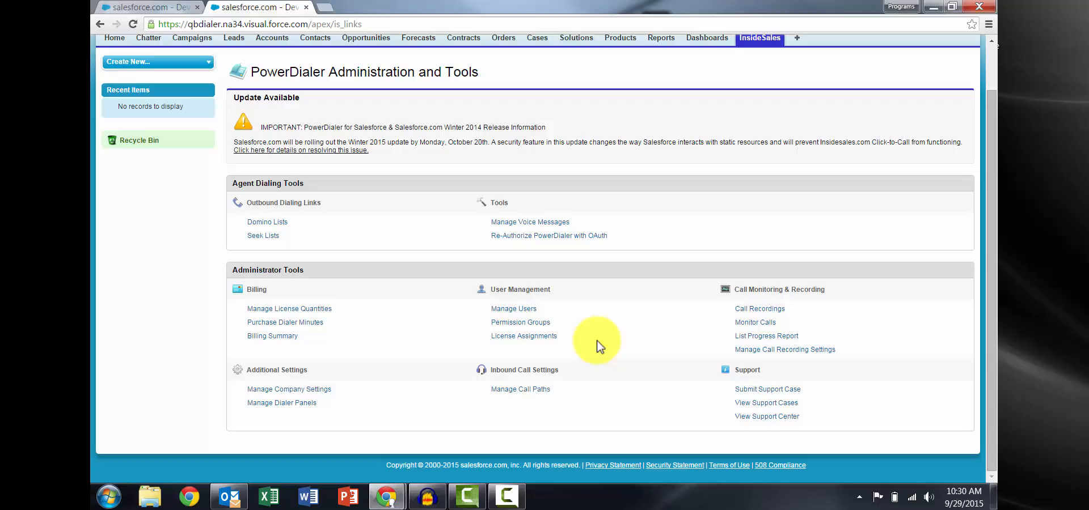
scroll(604, 340, up, 1)
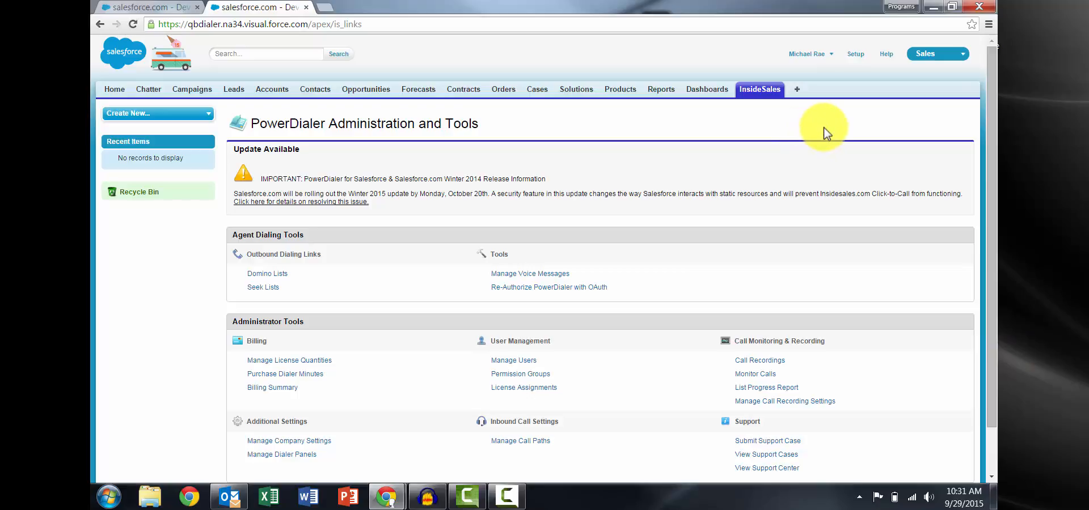
Search Setup for "home page layouts" and open the Home Page Layouts page
click(857, 55)
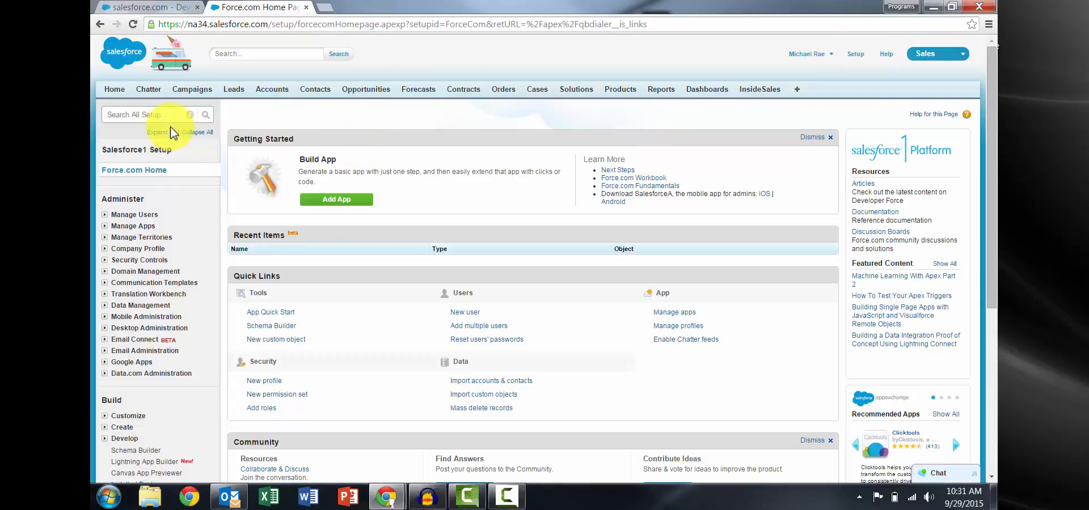
click(143, 117)
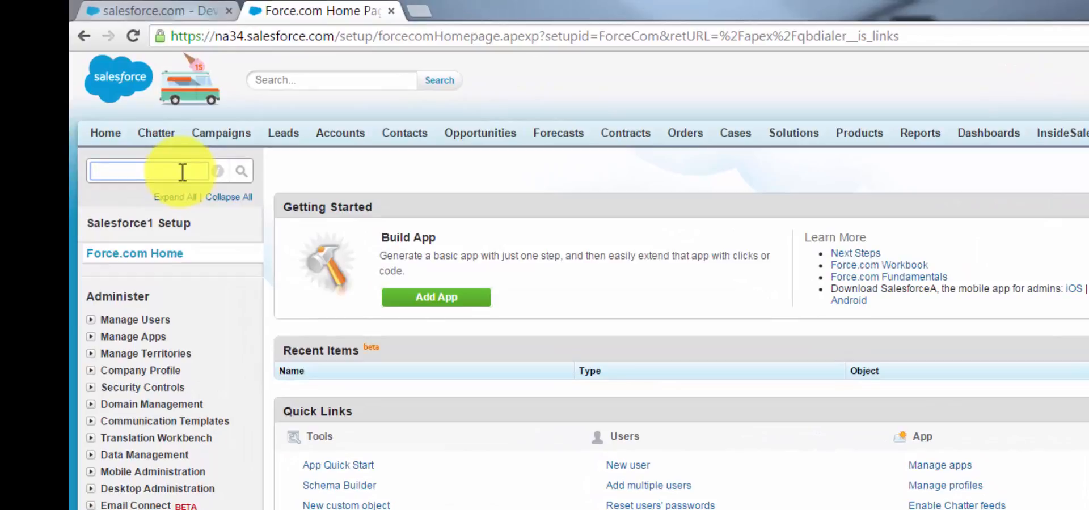
text(home page )
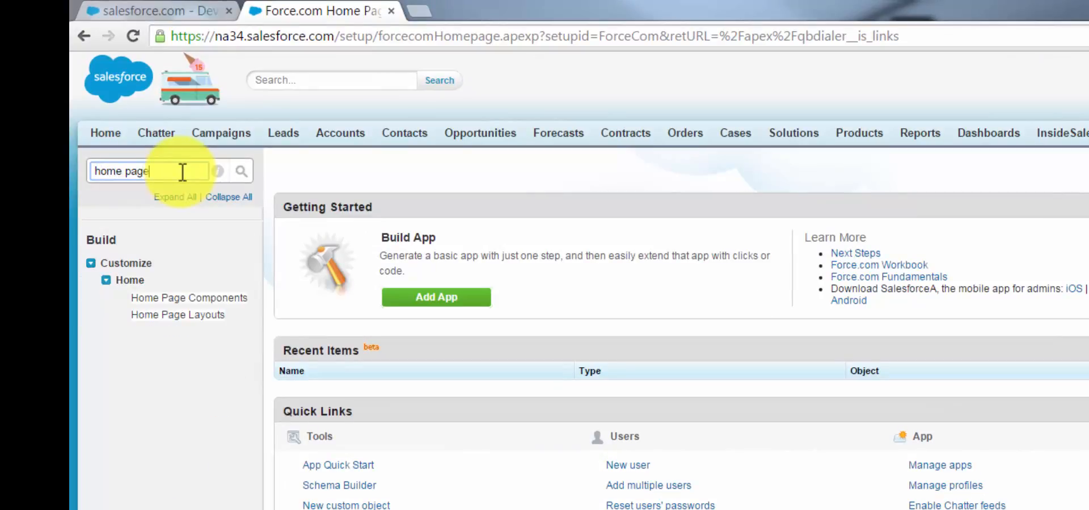
text(layouts)
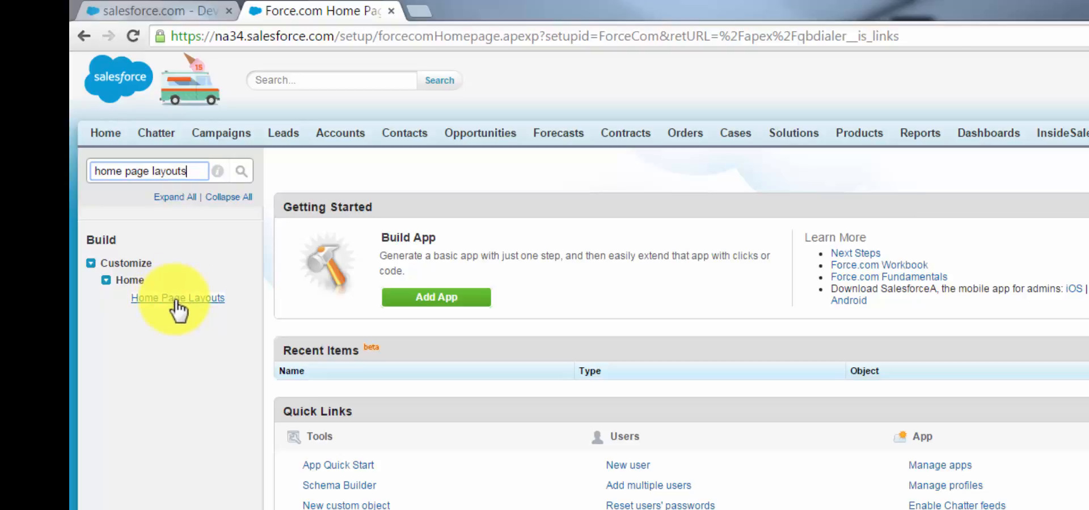
click(177, 300)
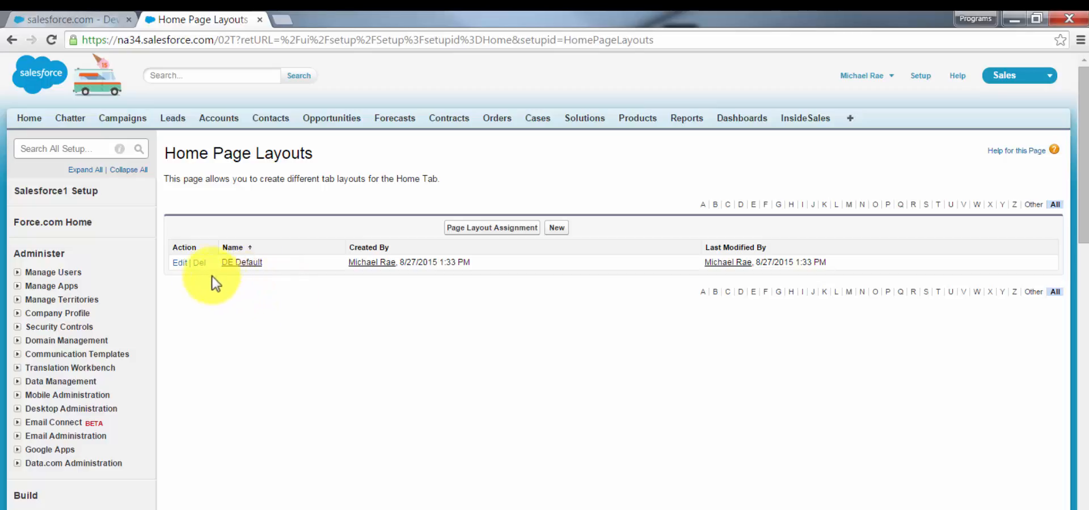
Edit the DE Default home page layout and include the InsideSales PowerTools narrow component
click(180, 263)
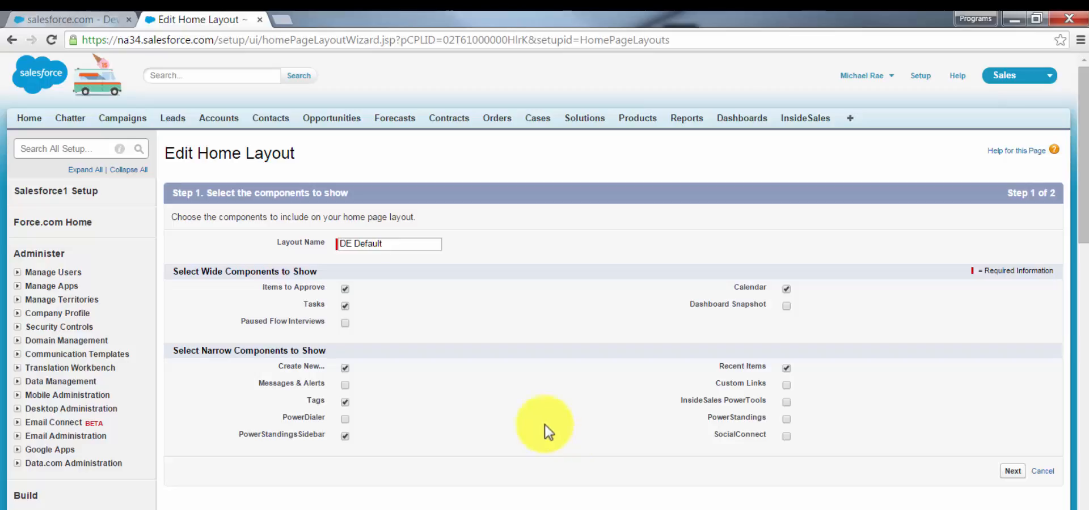
click(786, 402)
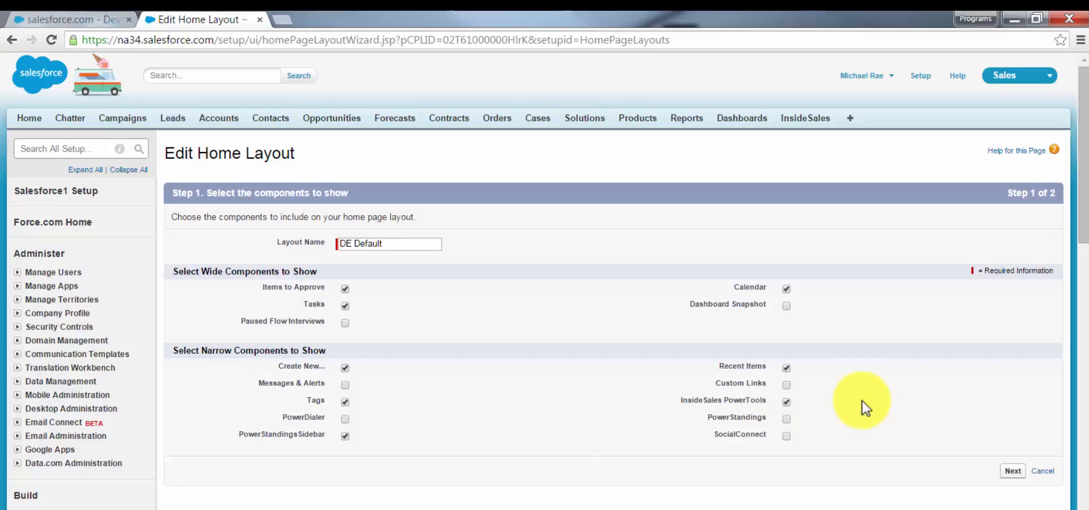
click(1012, 472)
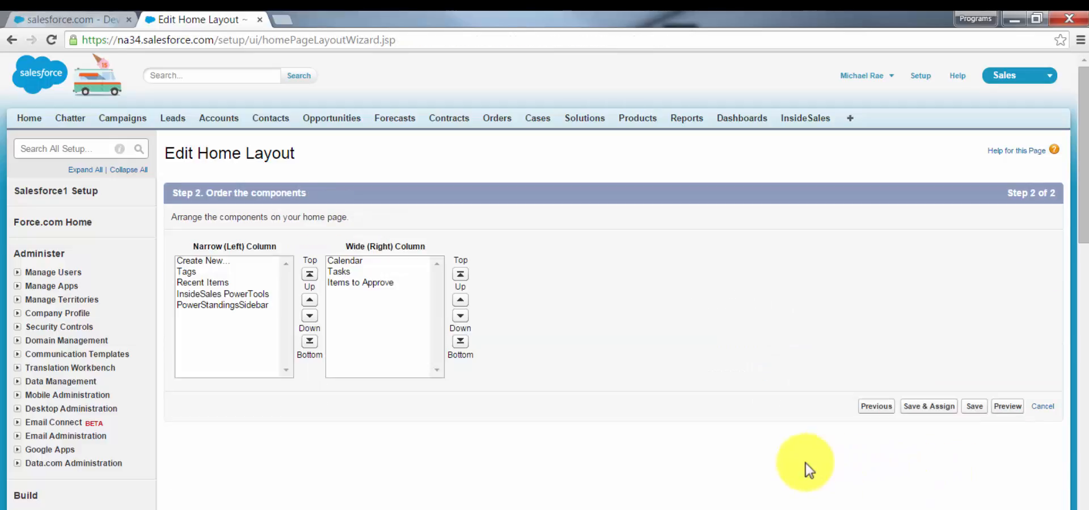
Move InsideSales PowerTools and PowerStandingsSidebar to the start of the narrow column's order and save the home layout
click(231, 295)
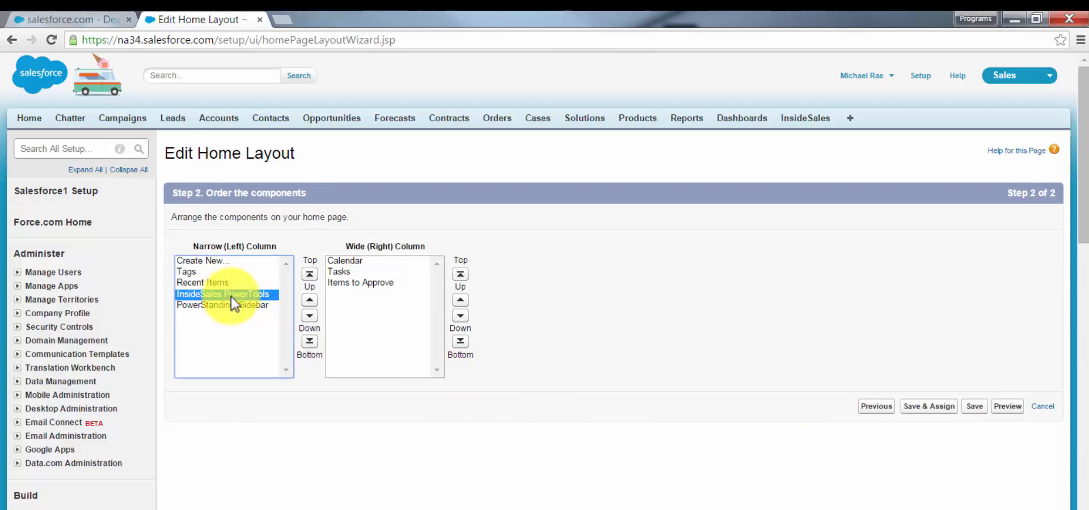
shift+click(245, 306)
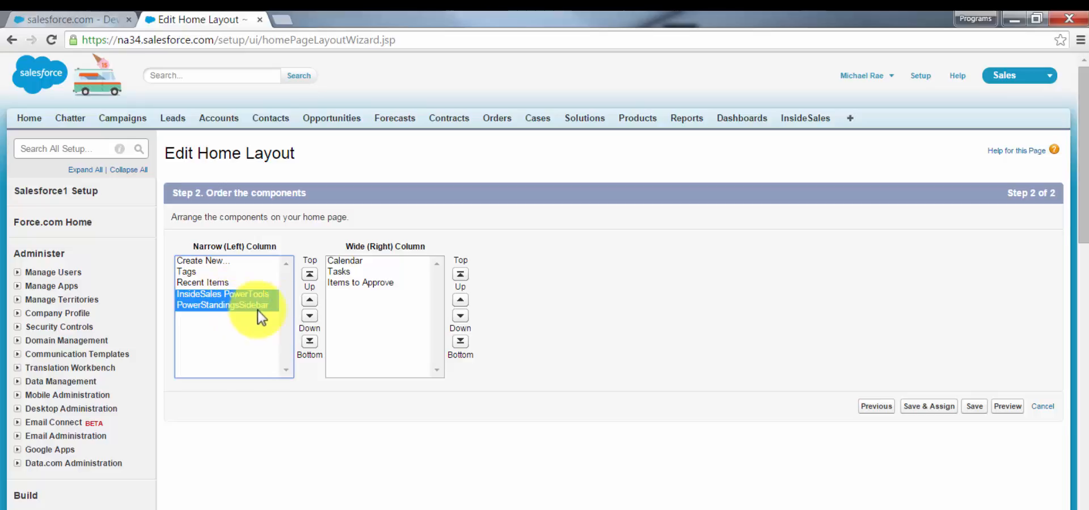
click(309, 274)
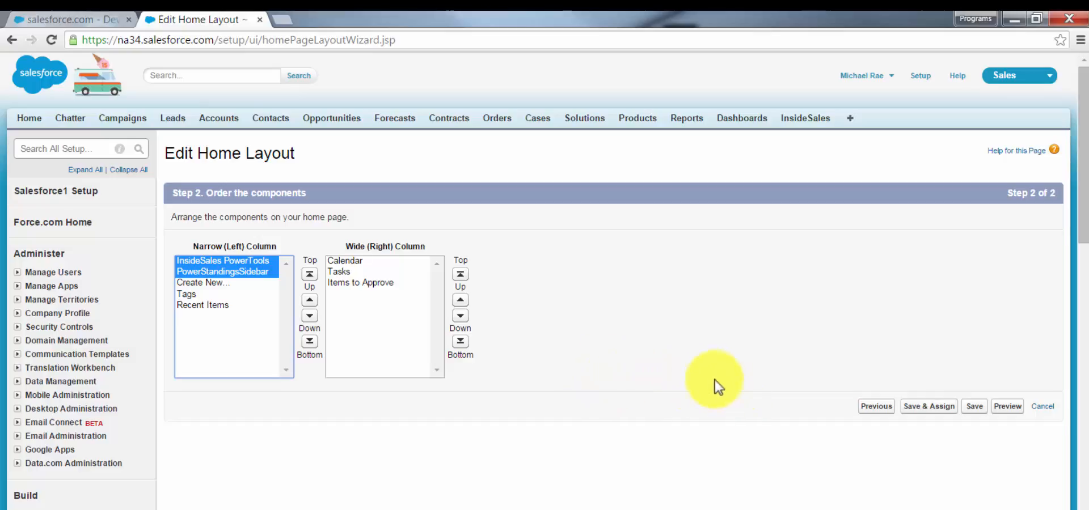
click(969, 412)
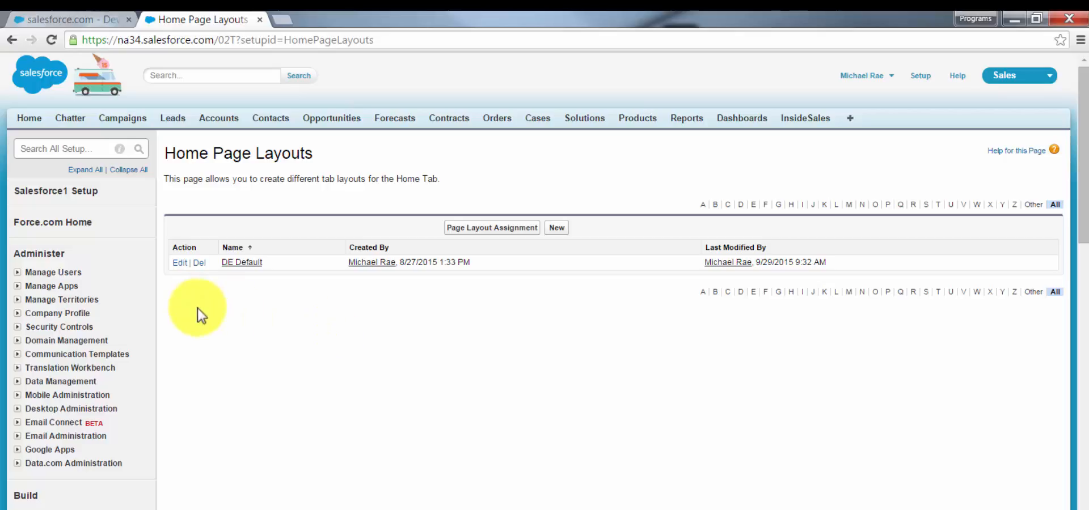
Search Setup for "user interface" and open the organization's general User Interface settings
click(77, 149)
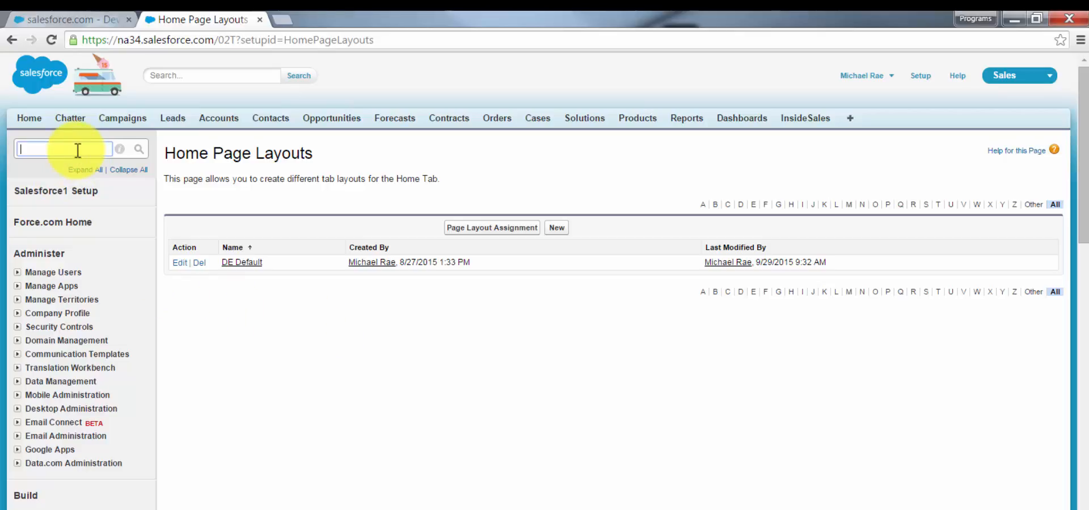
text(user i)
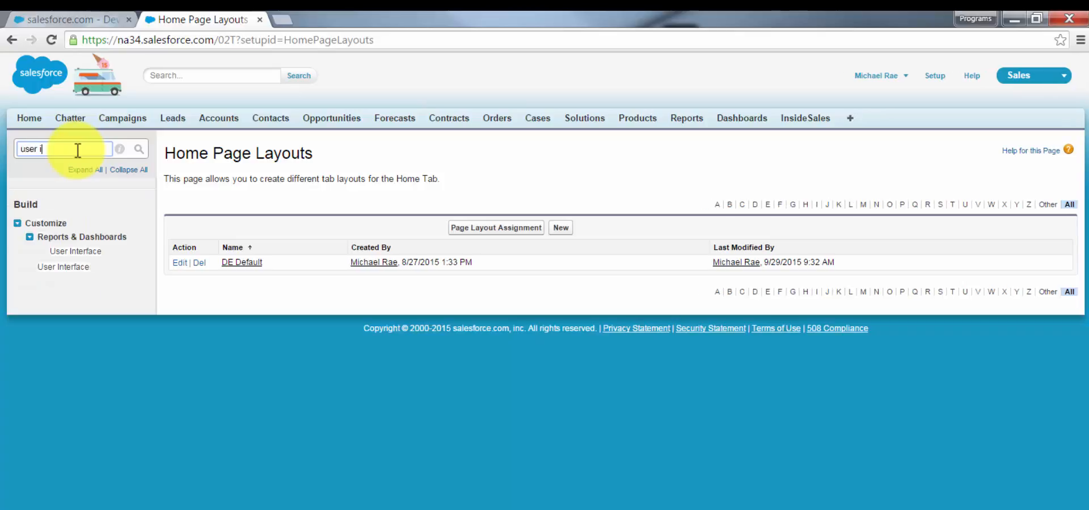
text(nterface)
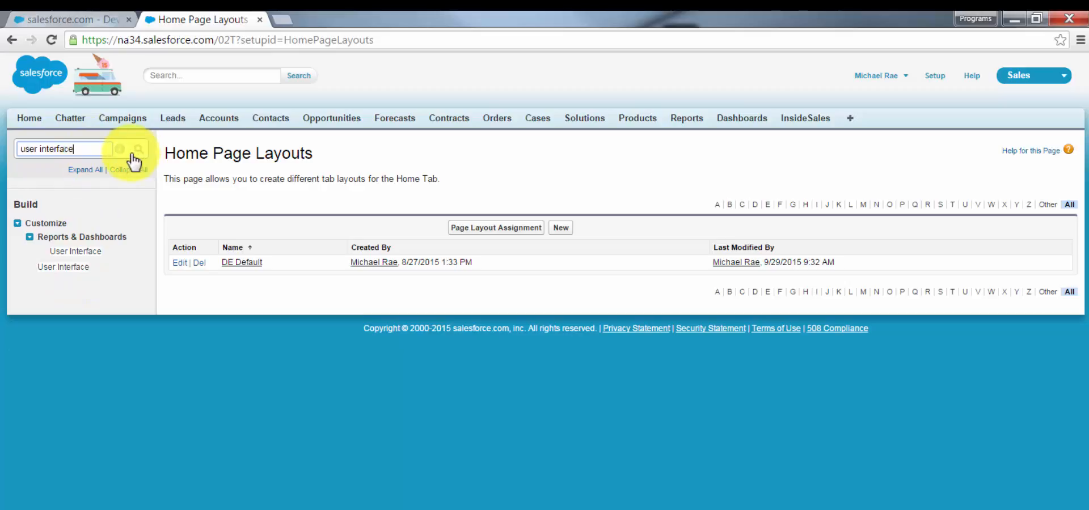
click(88, 270)
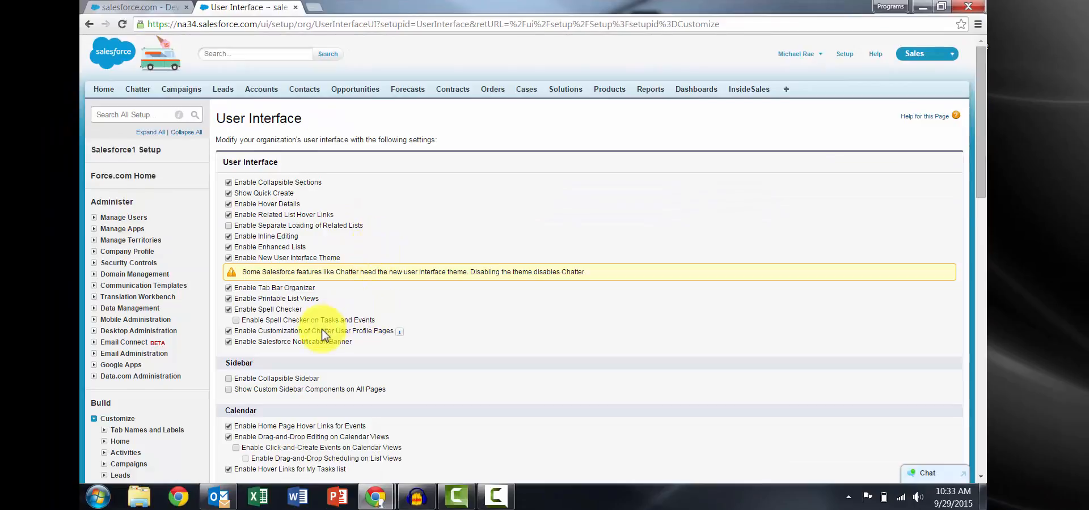
Enable Show Custom Sidebar Components on All Pages in the Sidebar settings and save
scroll(322, 329, down, 2)
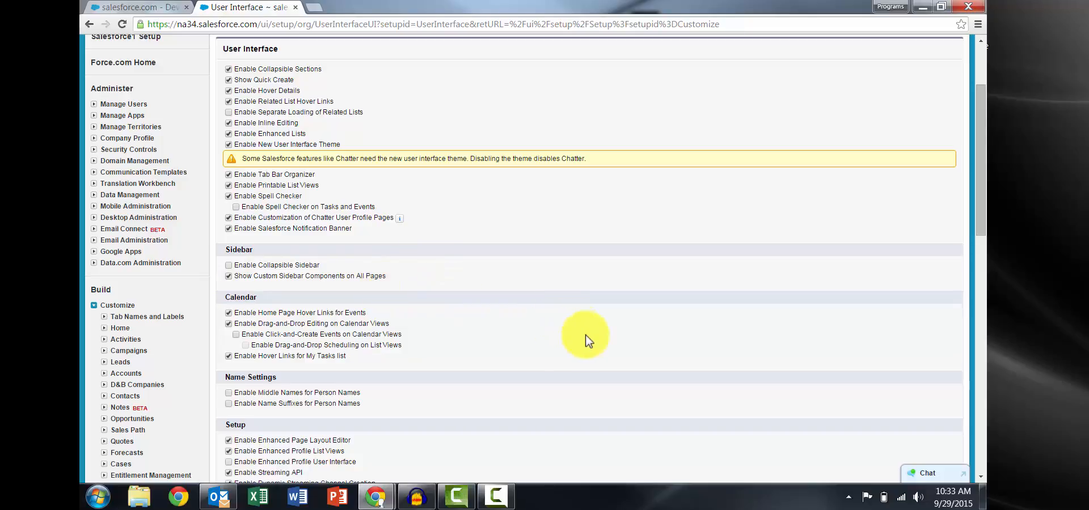
scroll(582, 333, down, 3)
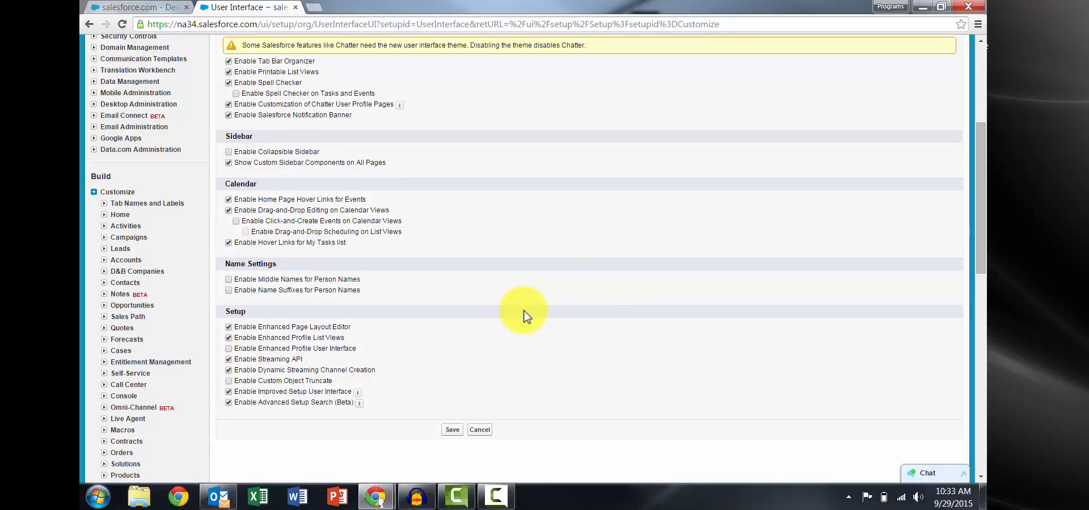
click(452, 430)
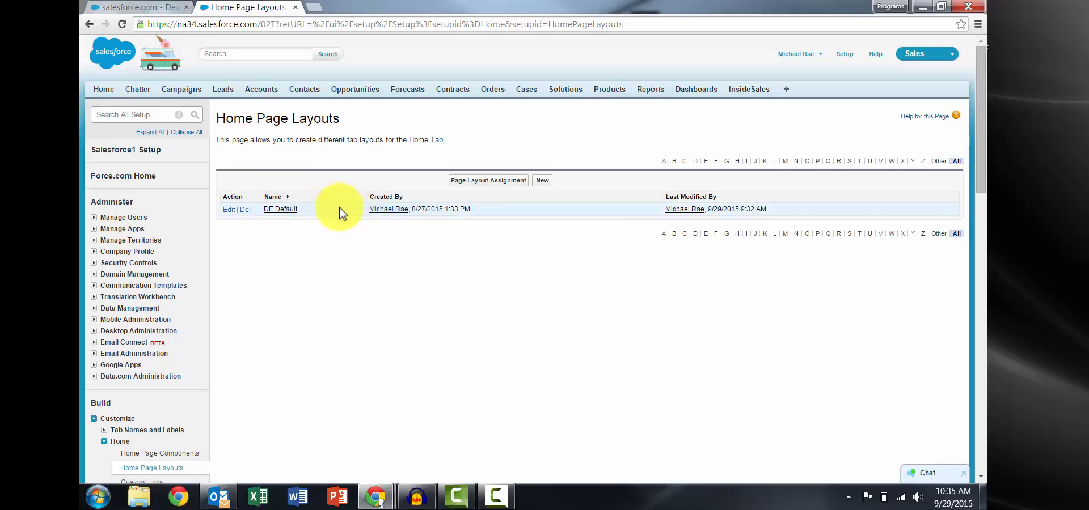
Assign the DE Default home page layout to the Customer Community Login User profile and save the assignments
click(490, 185)
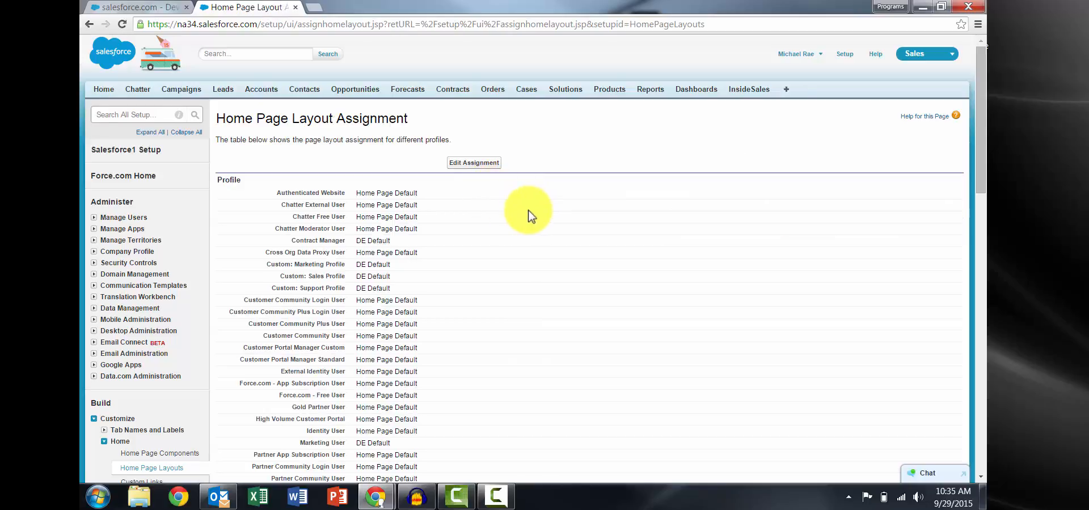
click(479, 163)
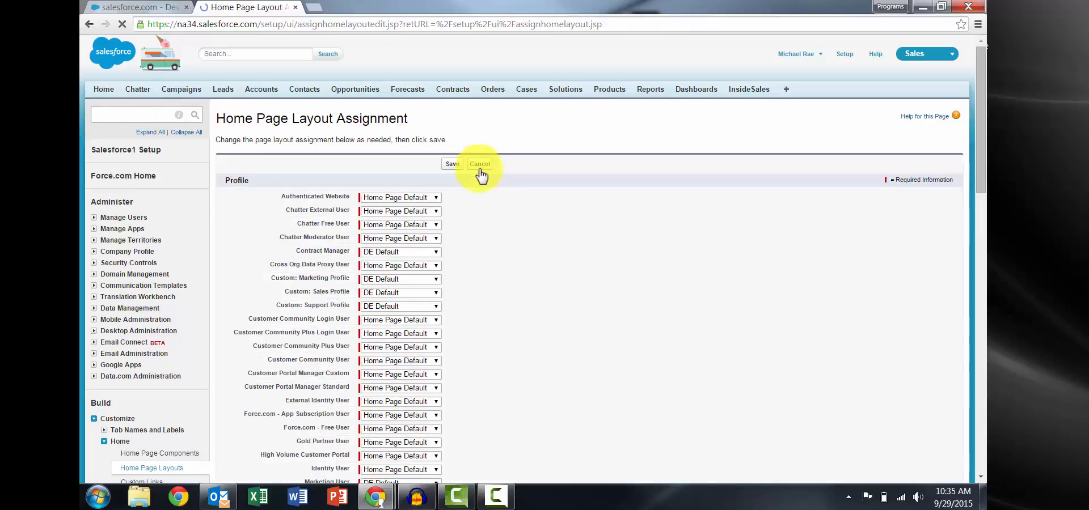
scroll(536, 251, down, 5)
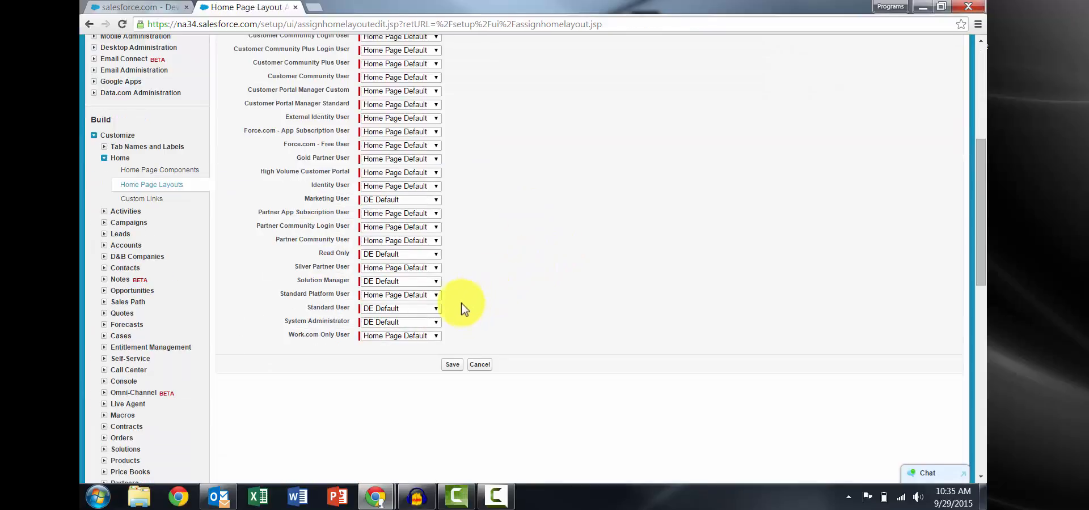
scroll(452, 314, up, 4)
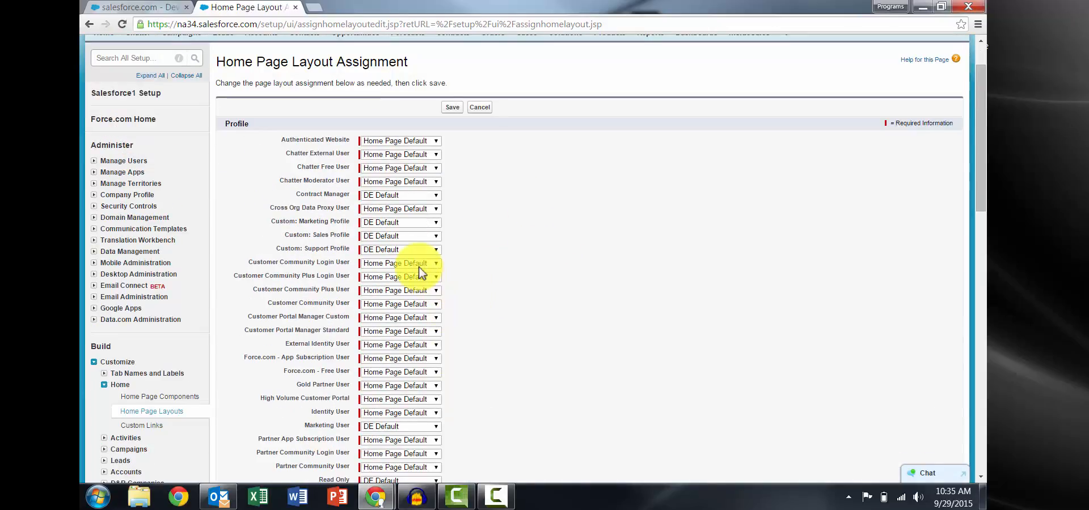
click(419, 265)
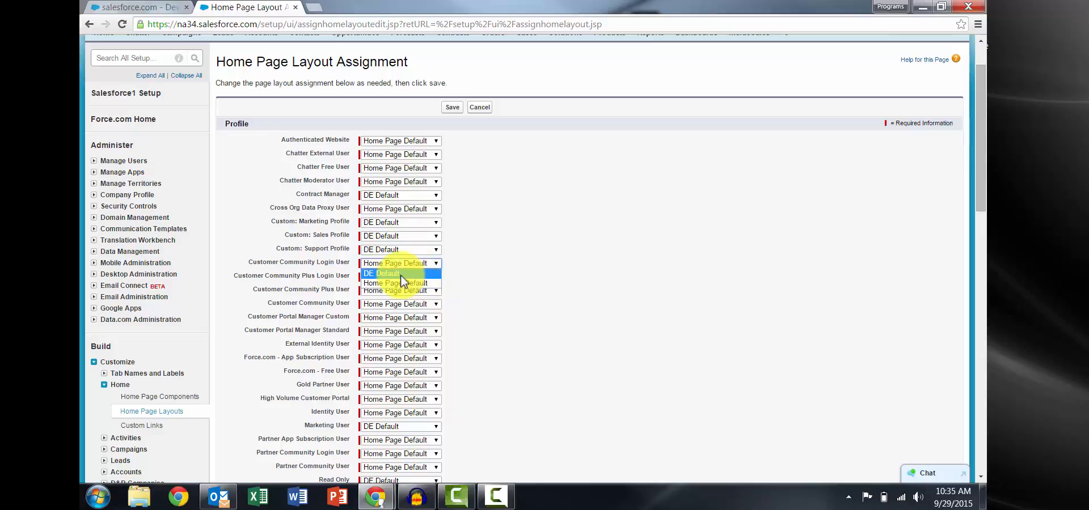
click(401, 275)
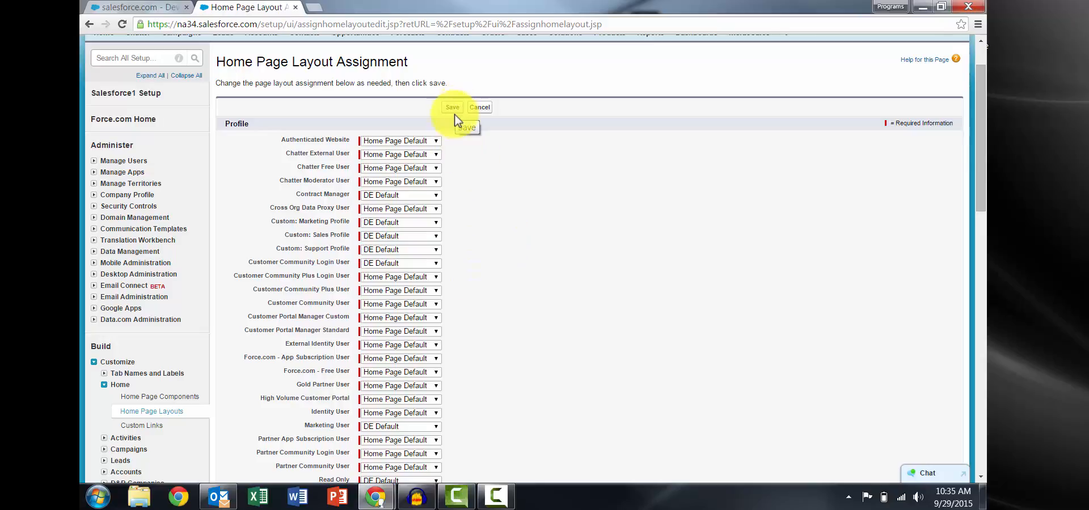
click(435, 193)
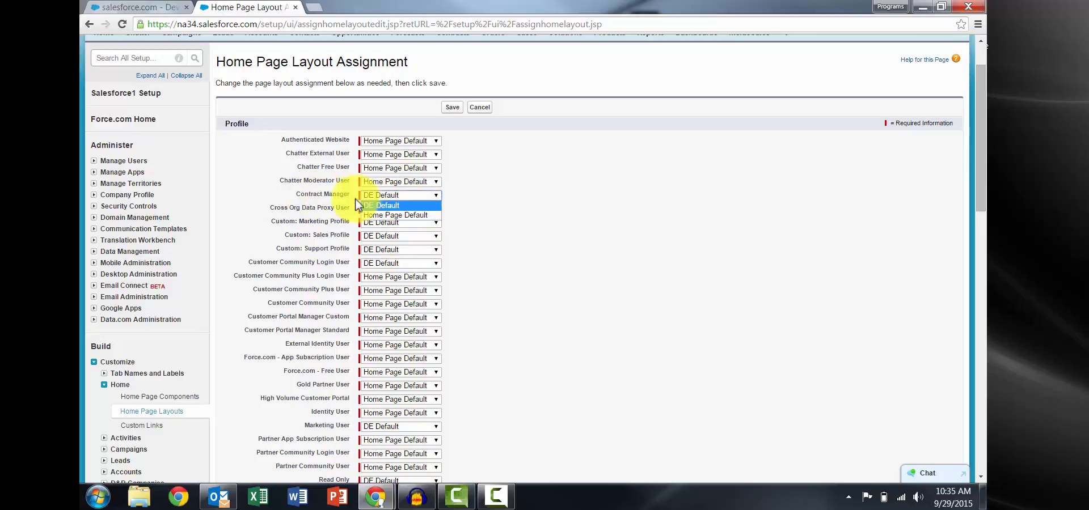
click(452, 108)
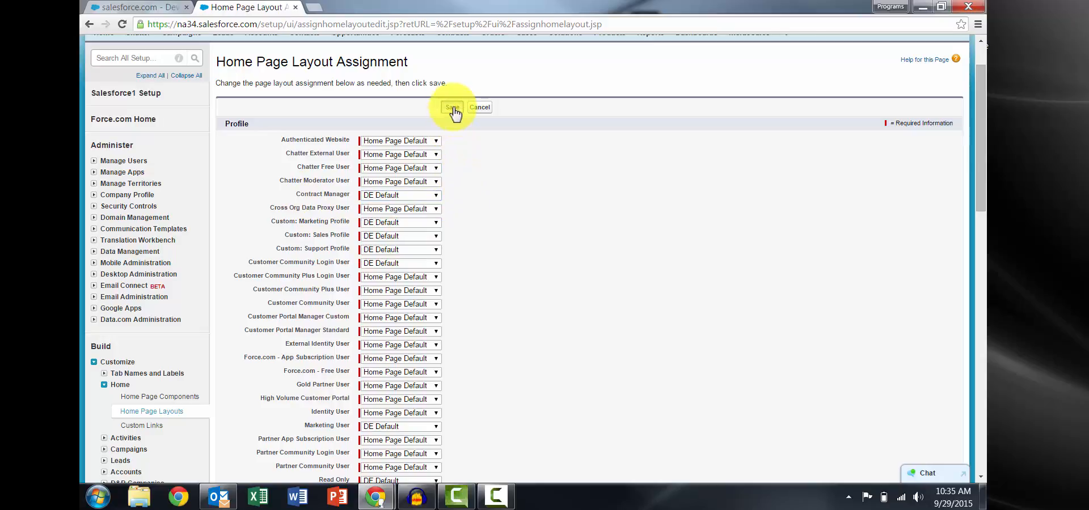
scroll(448, 222, down, 2)
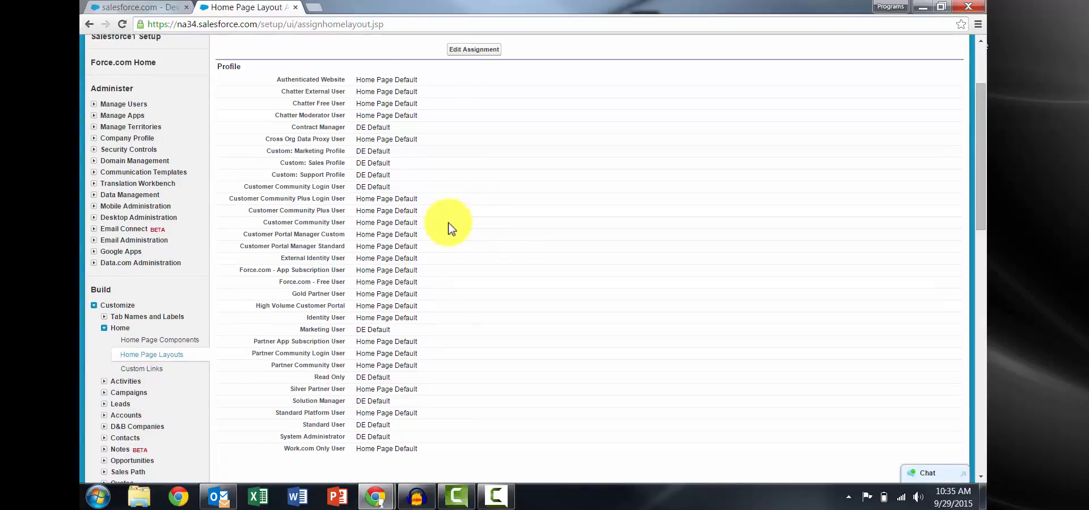
Search Setup for "user" and open the page layouts of the Users object
scroll(153, 114, up, 2)
click(154, 114)
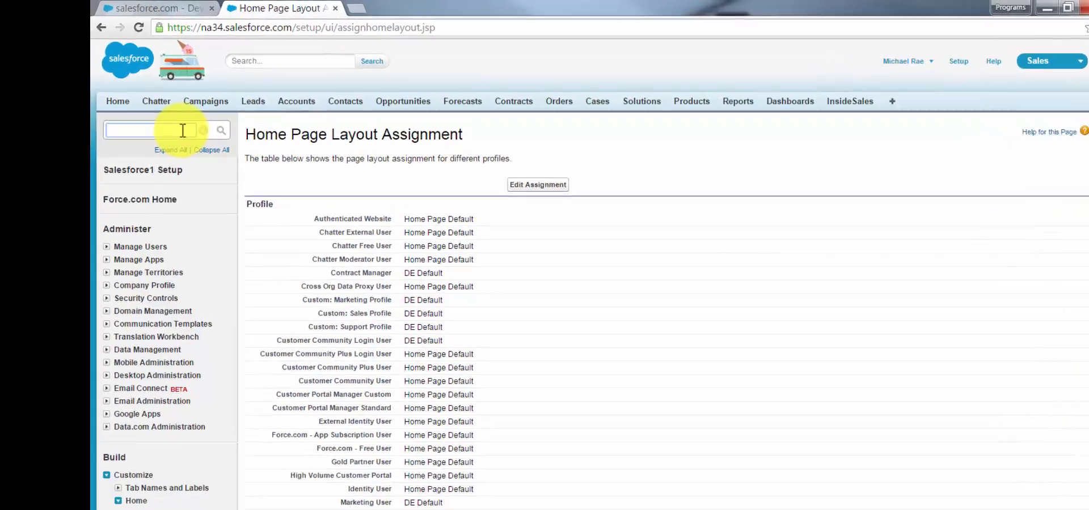
text(user)
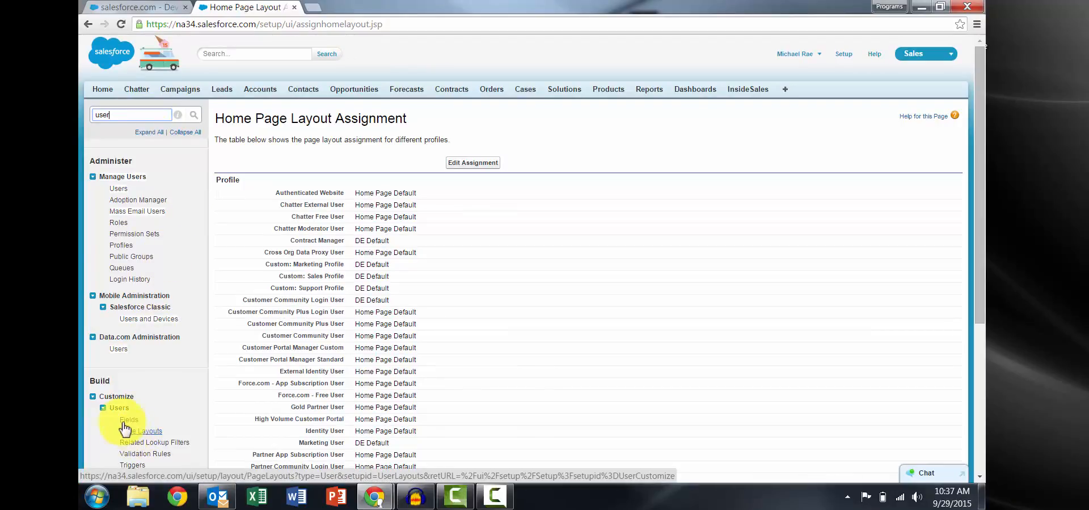
click(138, 434)
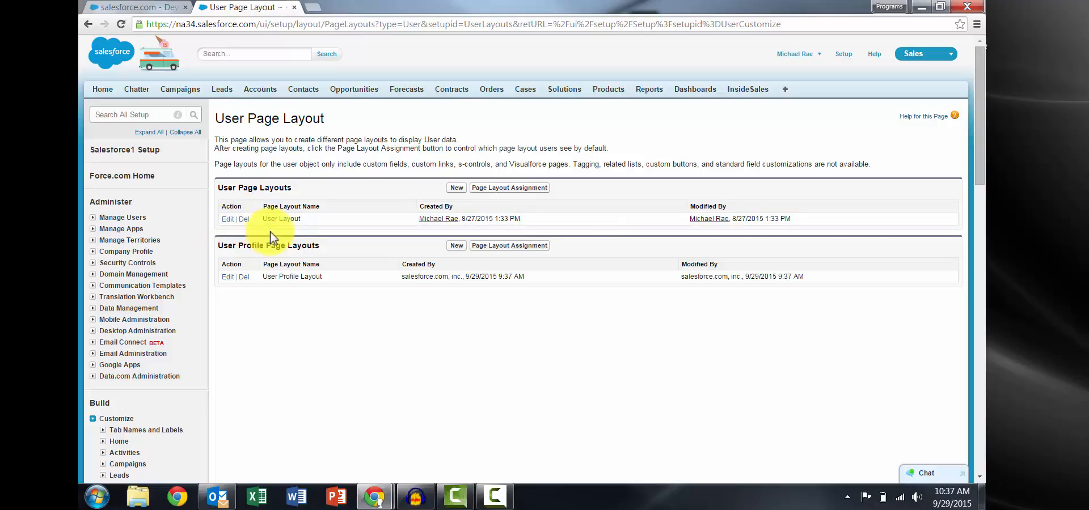
Open the User Layout for editing and dismiss the Add Report Charts tip
click(227, 220)
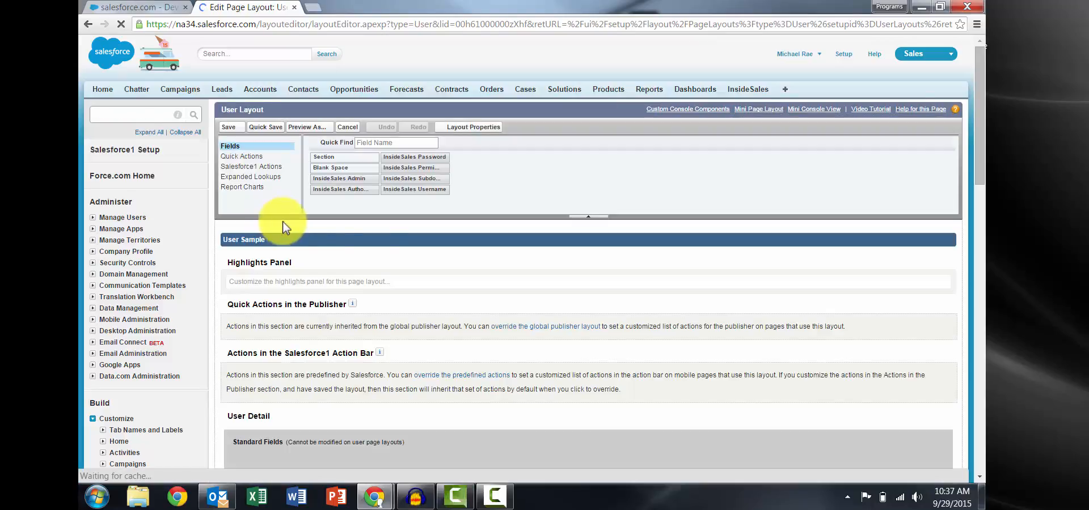
scroll(392, 252, down, 1)
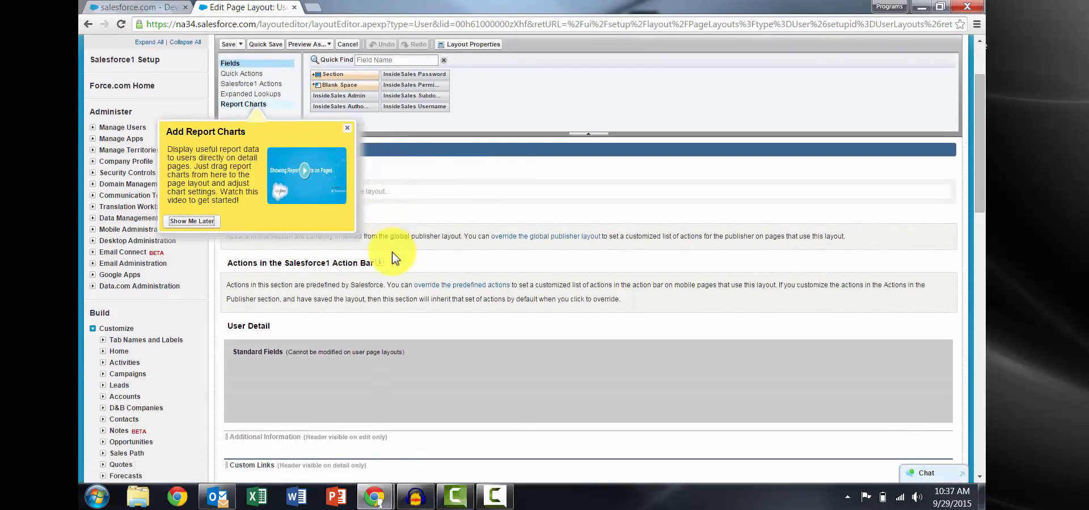
click(347, 128)
scroll(348, 170, up, 2)
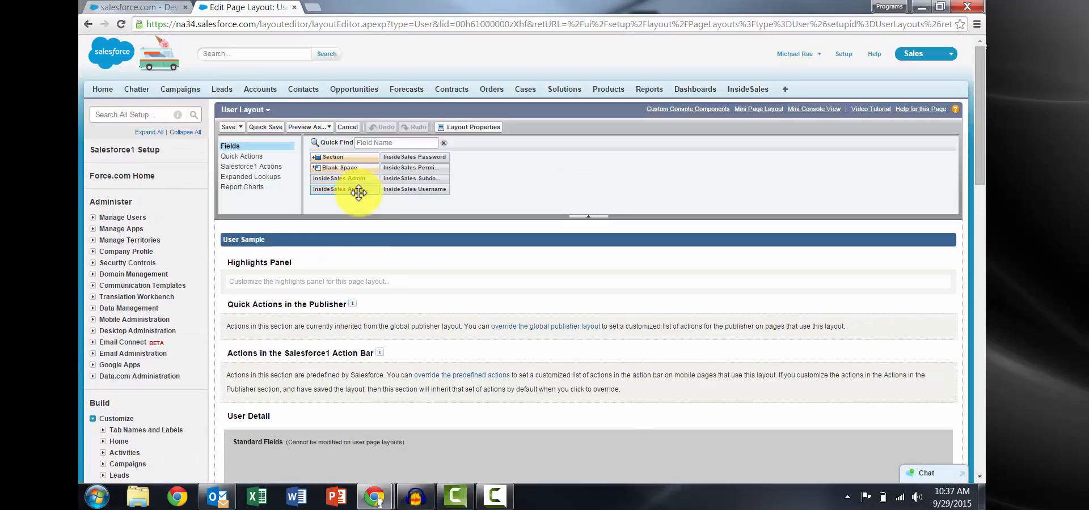
Add a two-column section named InsideSales.com directly below the standard fields in the user layout
scroll(357, 206, down, 1)
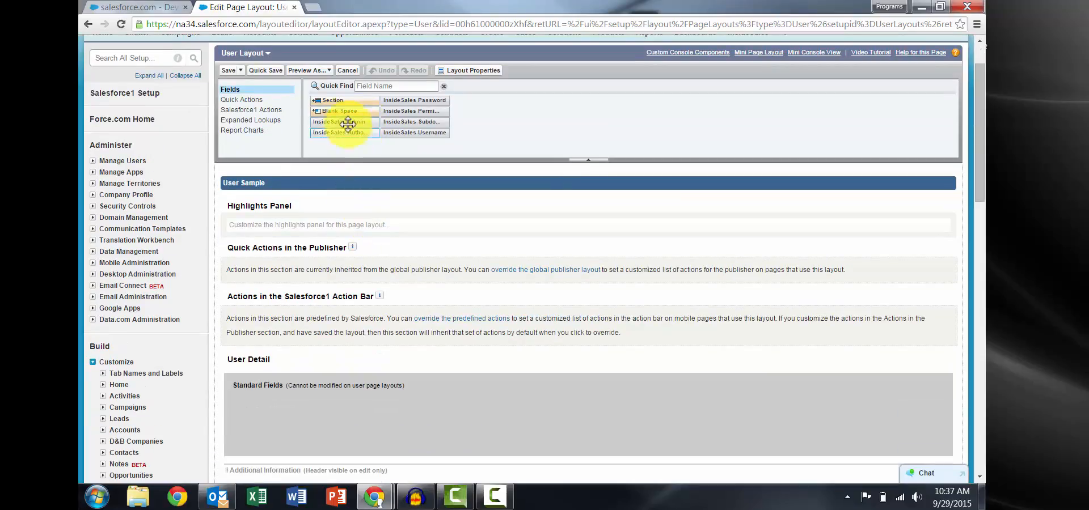
drag(340, 101, 290, 454)
drag(546, 209, 482, 205)
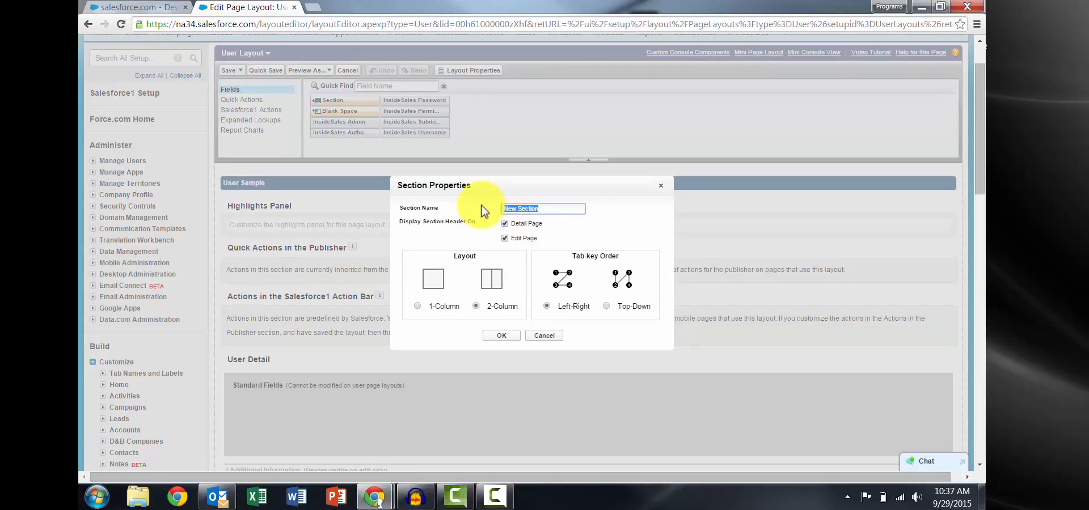
text(isn)
text(InsideSales.com)
click(502, 336)
Place all six InsideSales fields in the InsideSales.com section and move Username, Permissions and Subdomain to its second column
scroll(502, 313, down, 3)
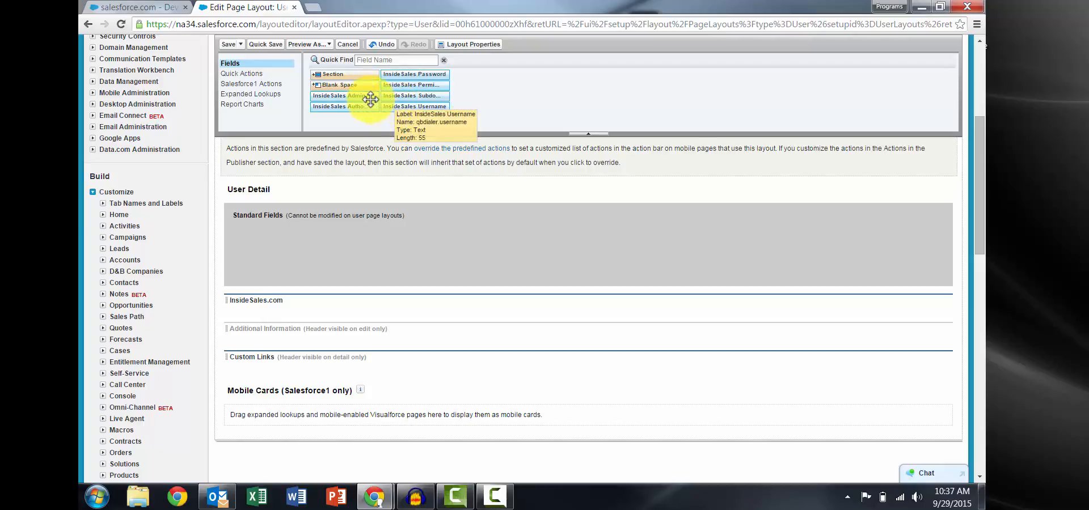
drag(365, 97, 275, 312)
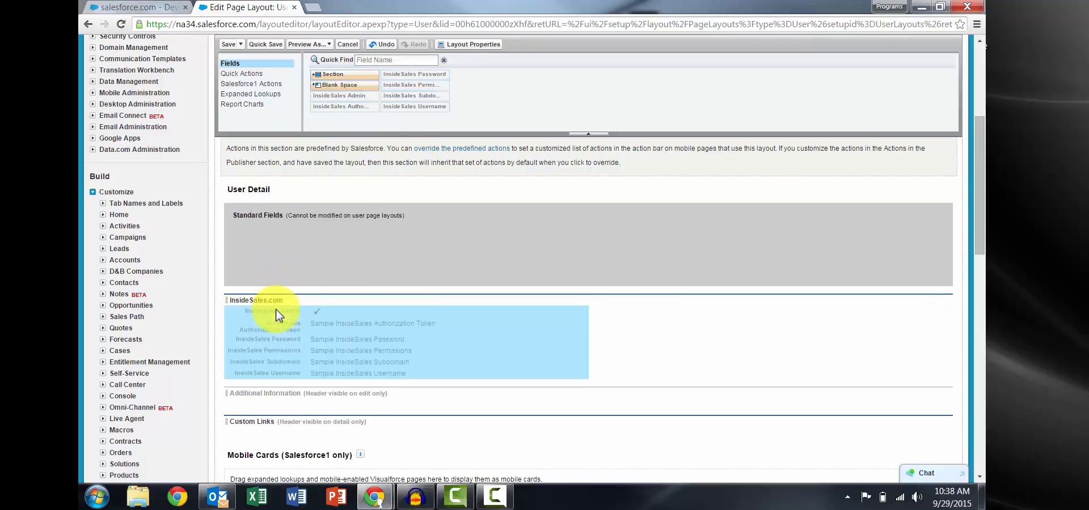
shift+click(285, 350)
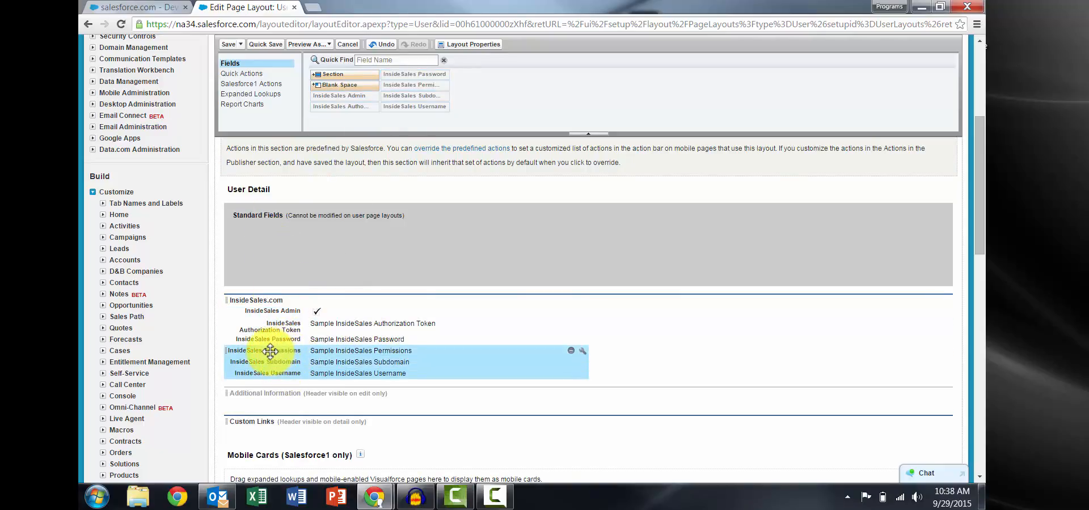
drag(278, 351, 635, 343)
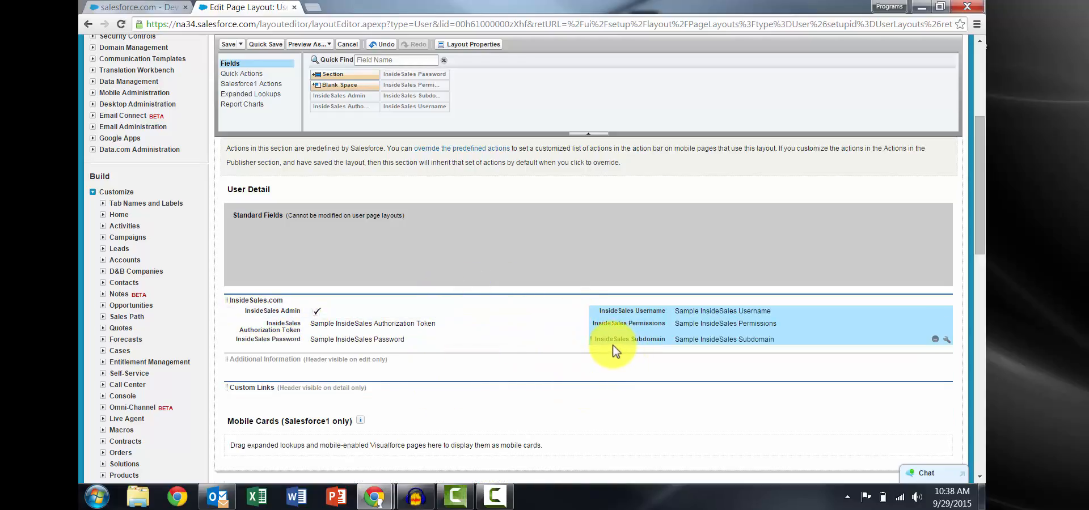
Save the edited user page layout
scroll(613, 349, up, 1)
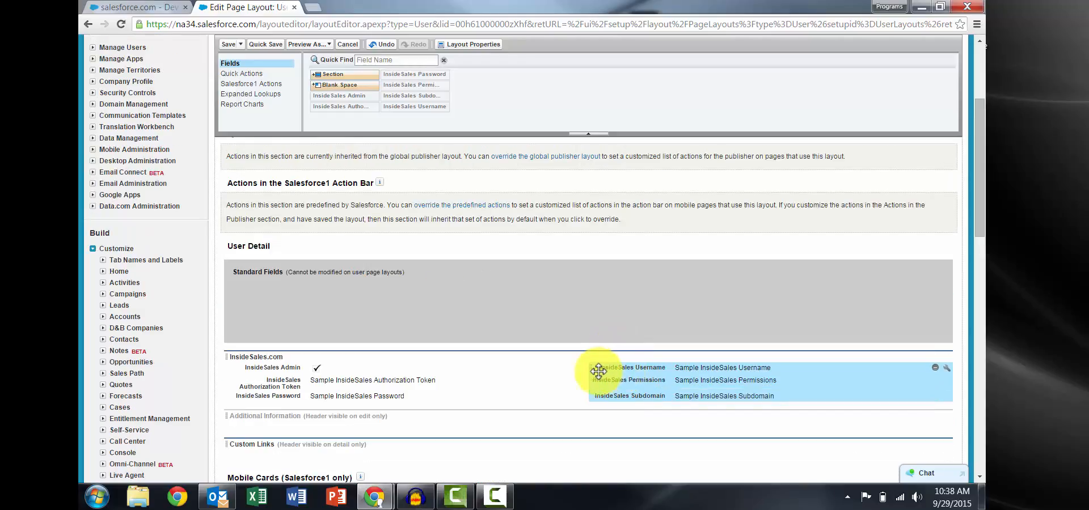
click(228, 45)
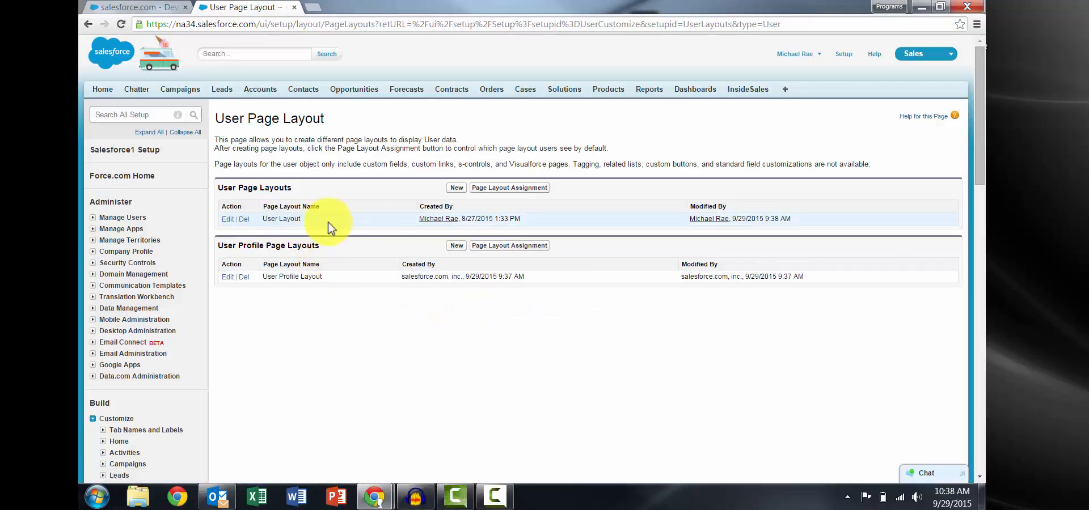
Search Setup for "task page layout" and open the Task Layout for editing
click(151, 114)
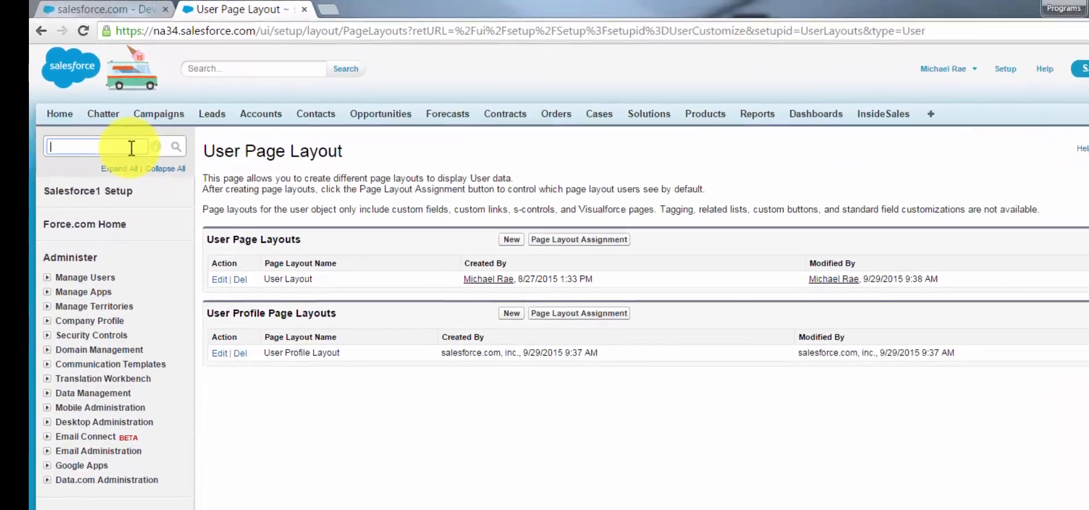
text(task page layout)
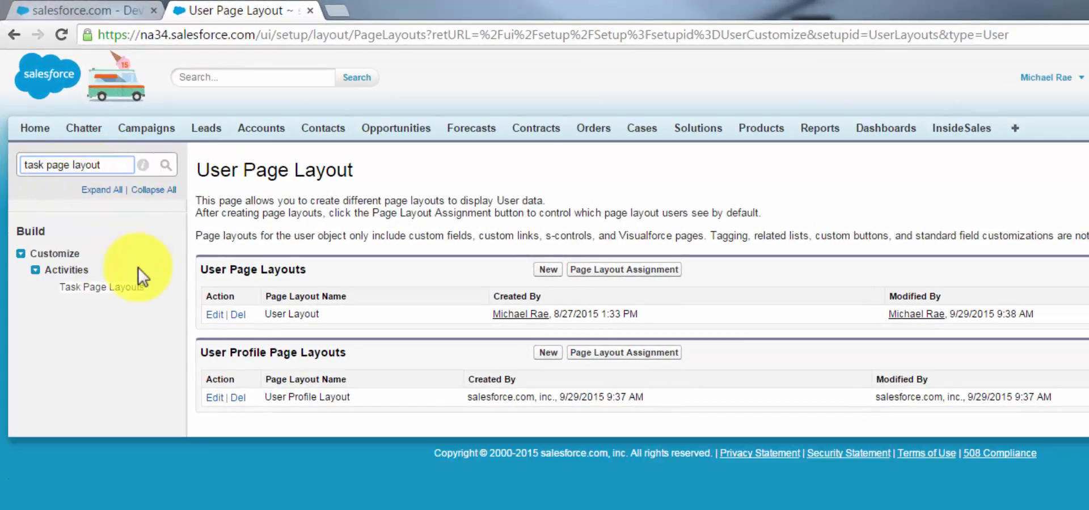
click(113, 290)
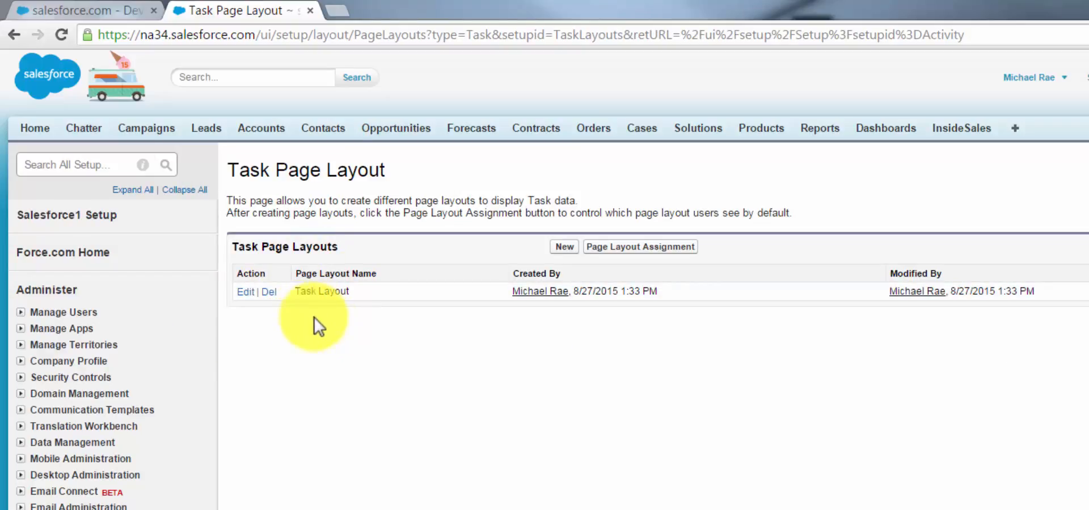
click(248, 293)
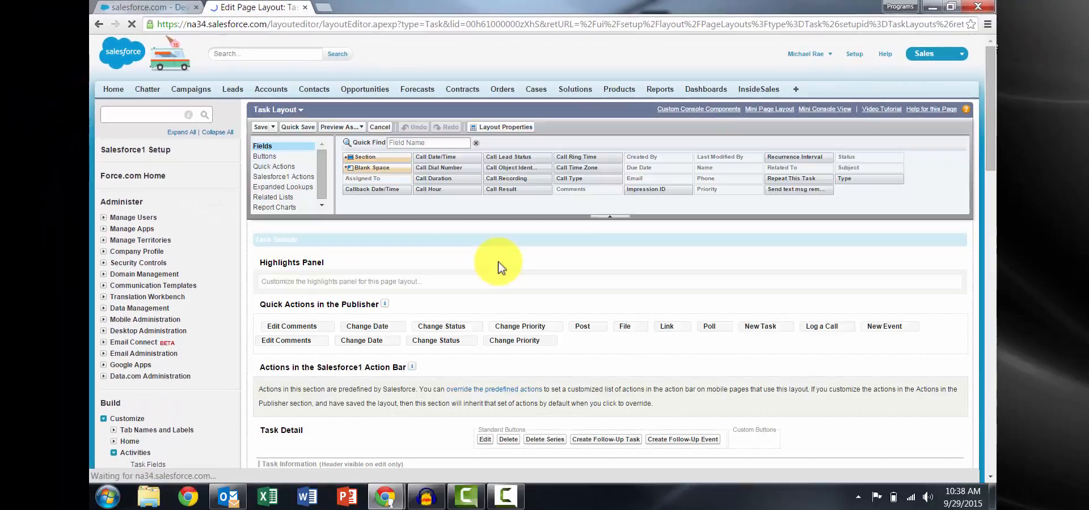
Add a two-column section named InsideSales.com at the top of the task detail, directly above Task Information
scroll(567, 278, down, 1)
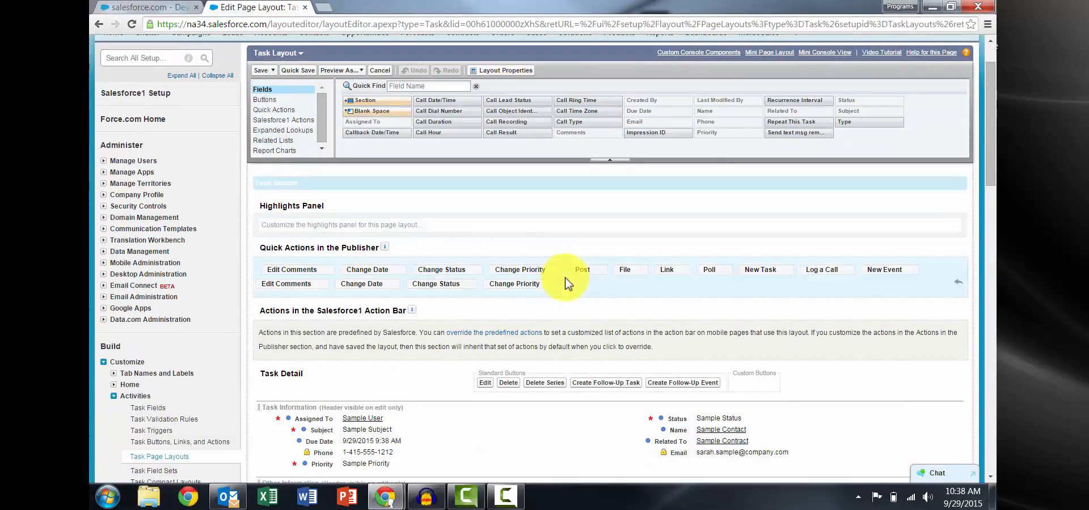
scroll(488, 227, down, 1)
drag(369, 74, 345, 345)
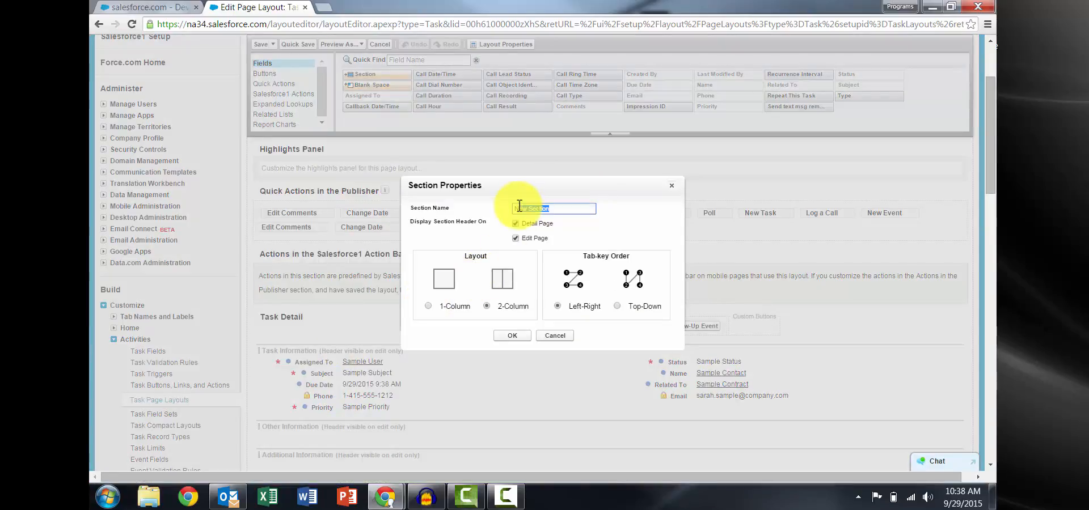
text(Inside)
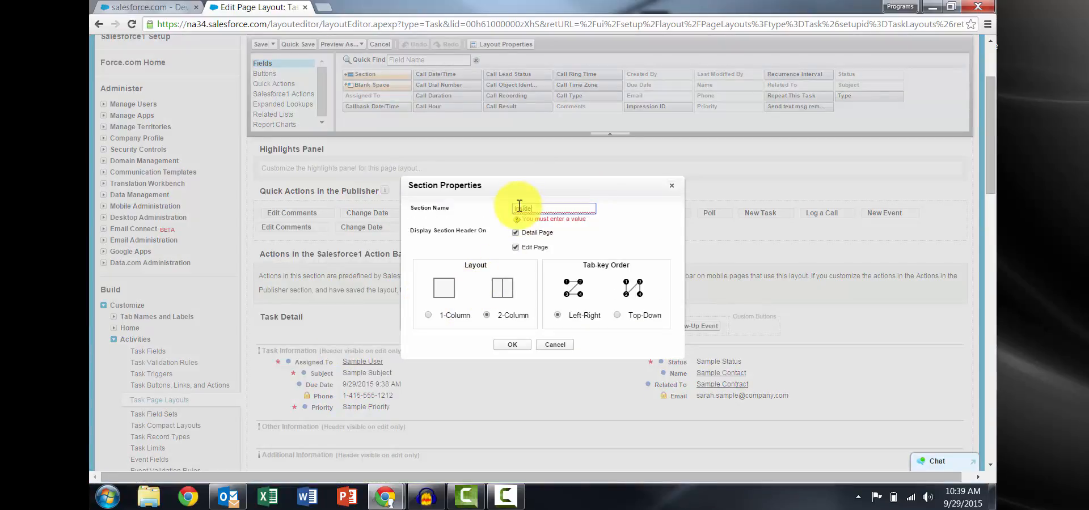
text(Sales.com)
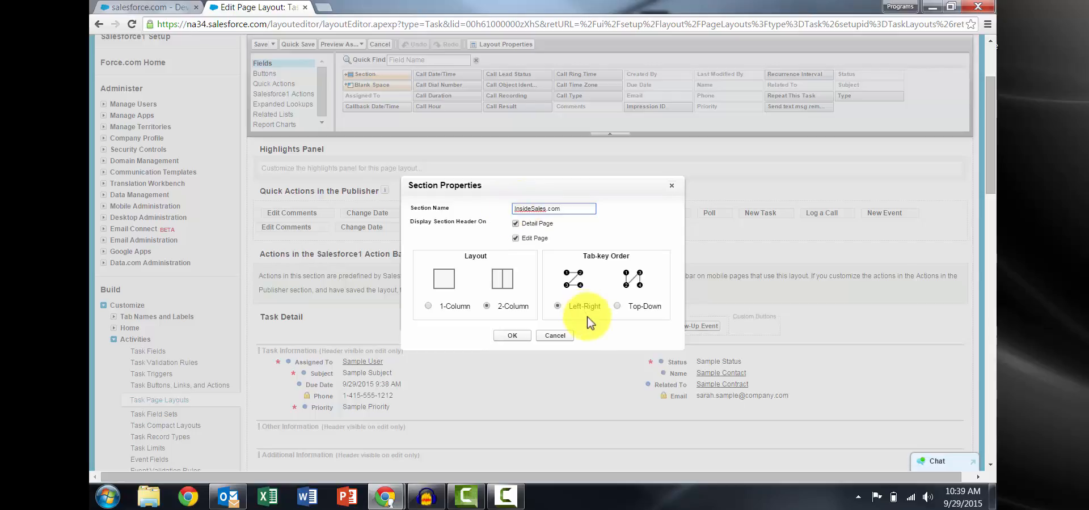
click(513, 337)
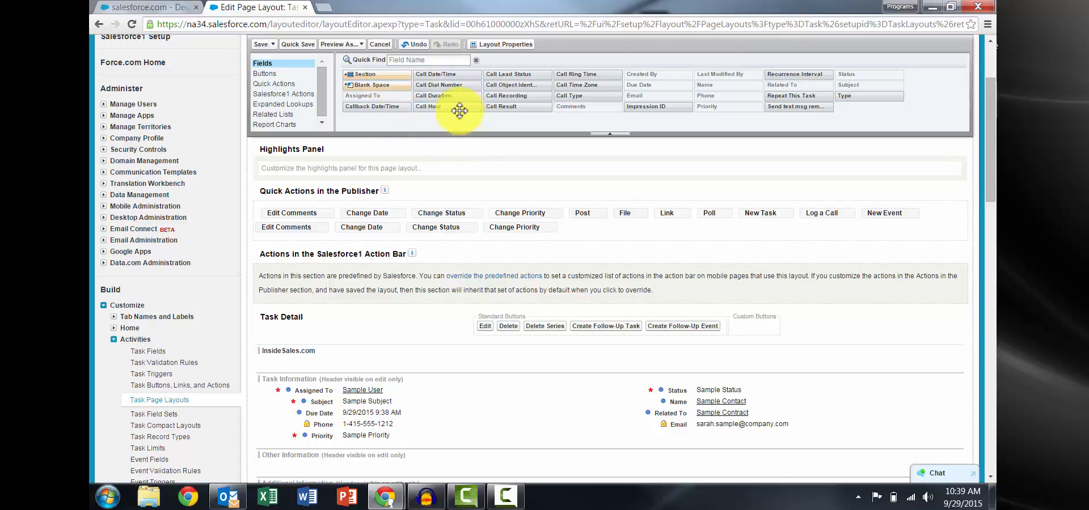
Place Callback Date/Time, all Call fields, Impression ID and the text message reminder in the InsideSales.com section, and save the task layout
click(402, 109)
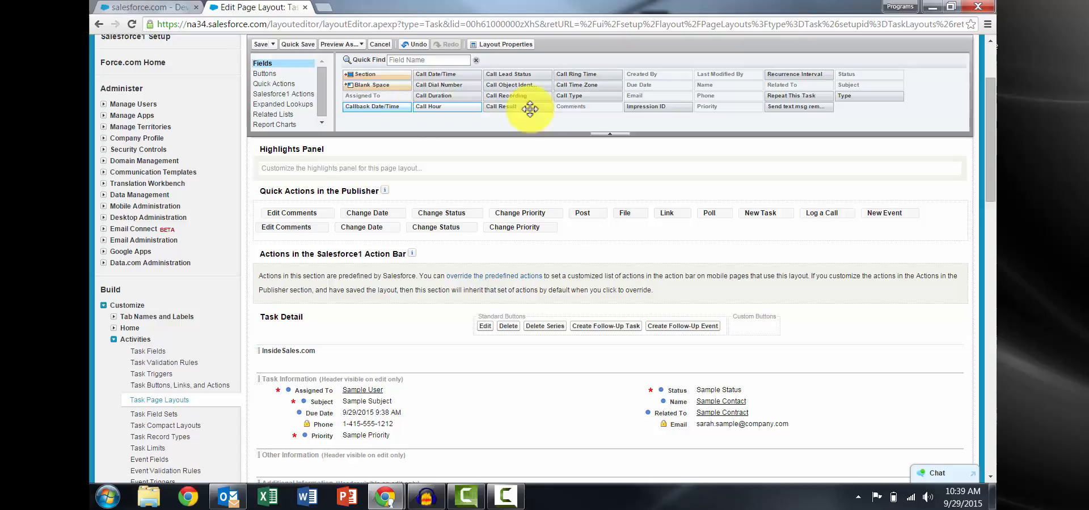
shift+click(642, 108)
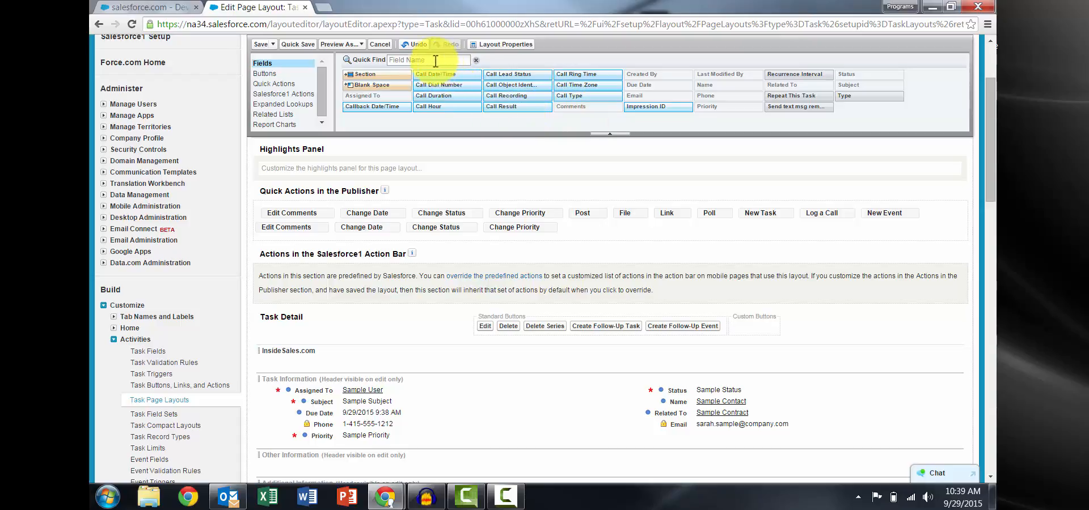
click(414, 44)
click(423, 59)
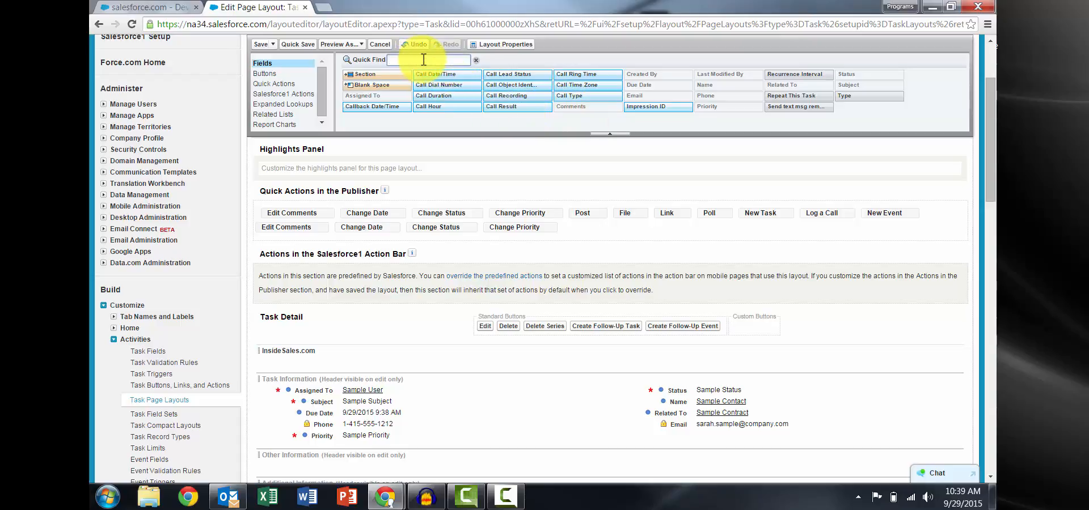
text(call)
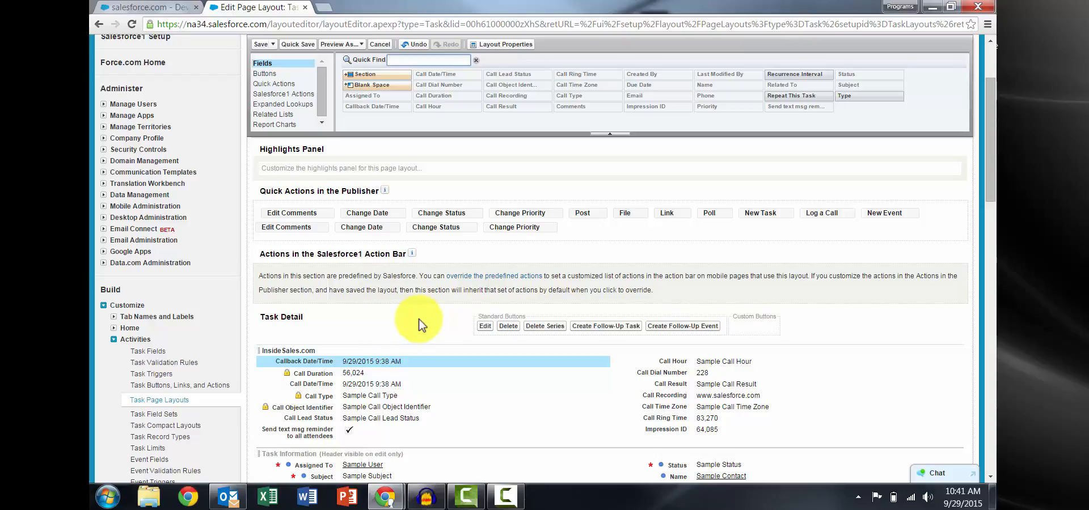
click(262, 45)
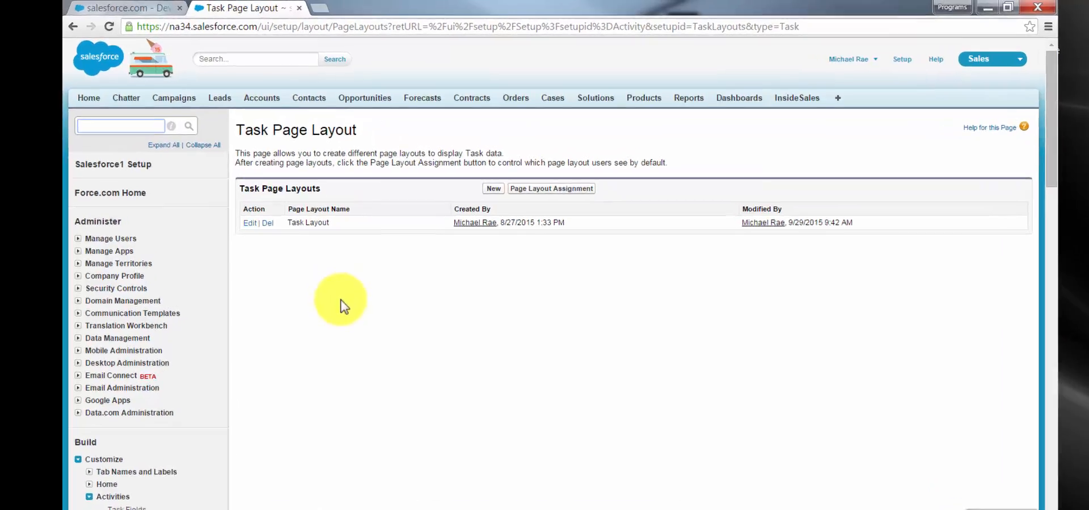
Search Setup for "leads", and open the Lead (Sales) Layout from the lead page layouts for editing
text(leads)
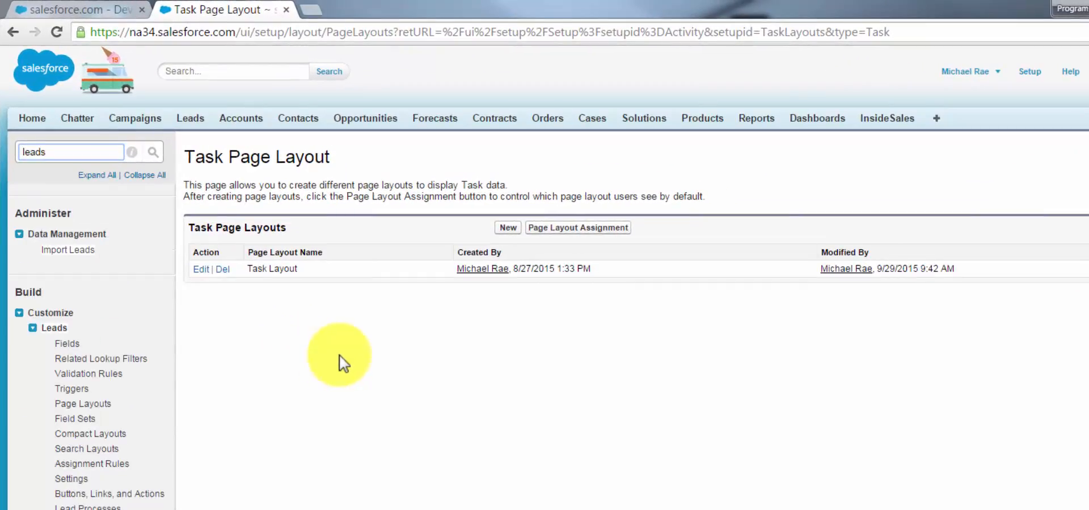
click(101, 404)
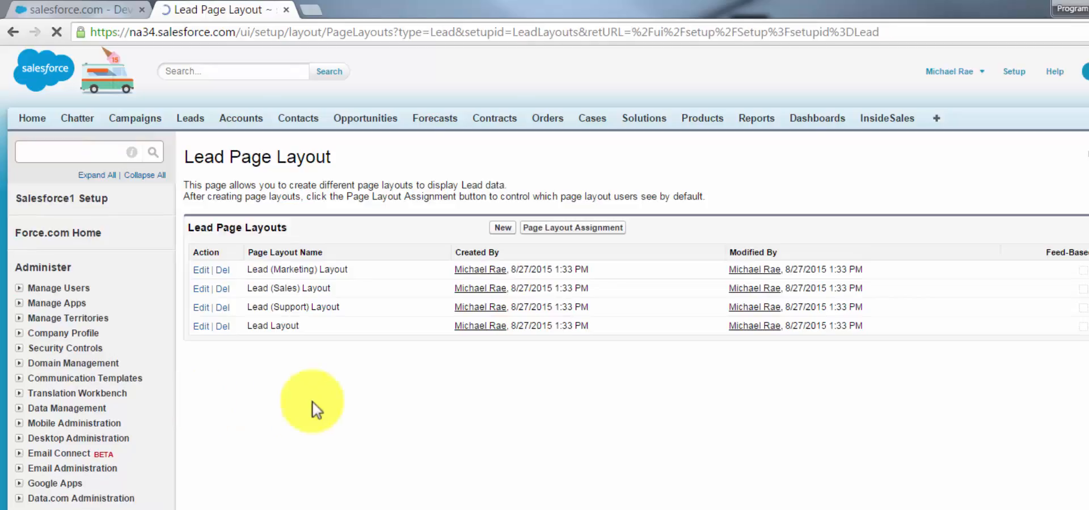
click(202, 289)
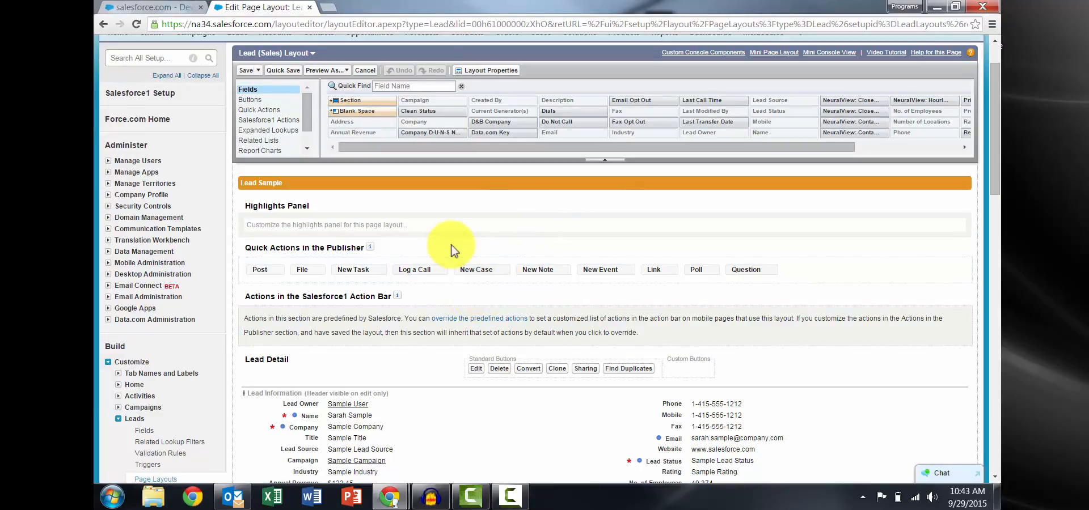
Add a two-column section named InsideSales.com at the top of the lead detail, directly above Lead Information
drag(364, 103, 273, 390)
drag(554, 208, 505, 209)
text(InsideSa)
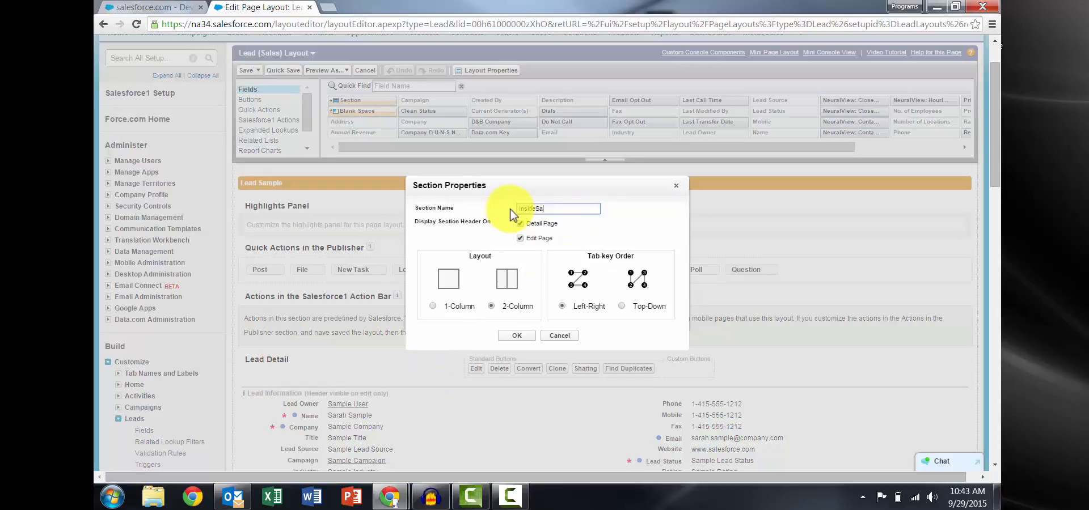
text(les.com)
click(515, 336)
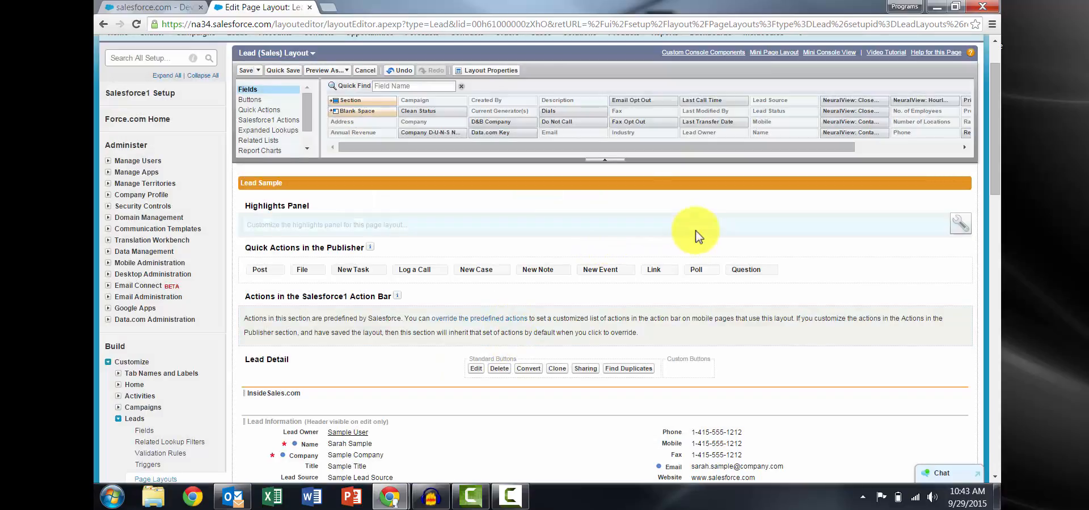
Place Dials, Response Time and Last Call Time in the InsideSales.com section and save the lead layout
scroll(696, 230, down, 1)
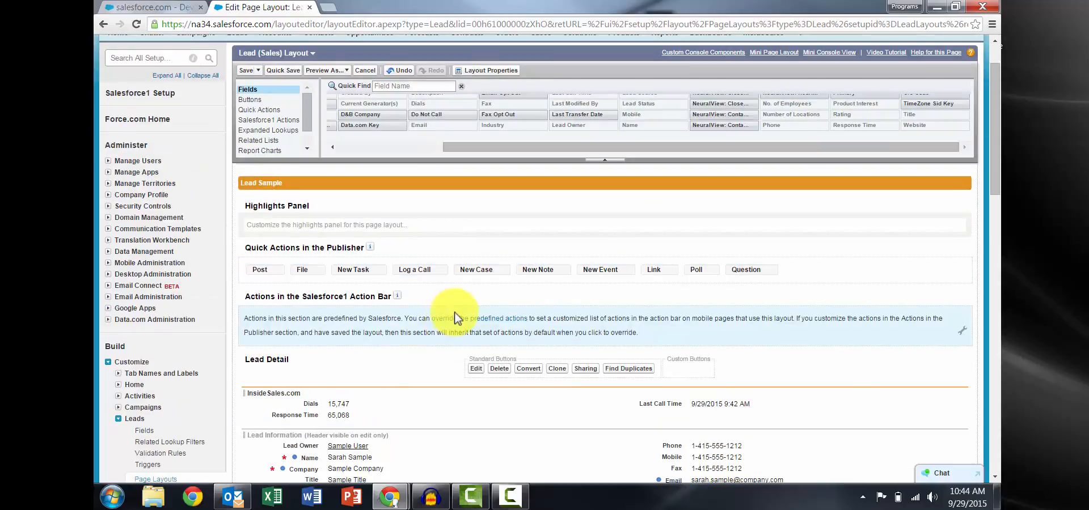
scroll(511, 346, down, 1)
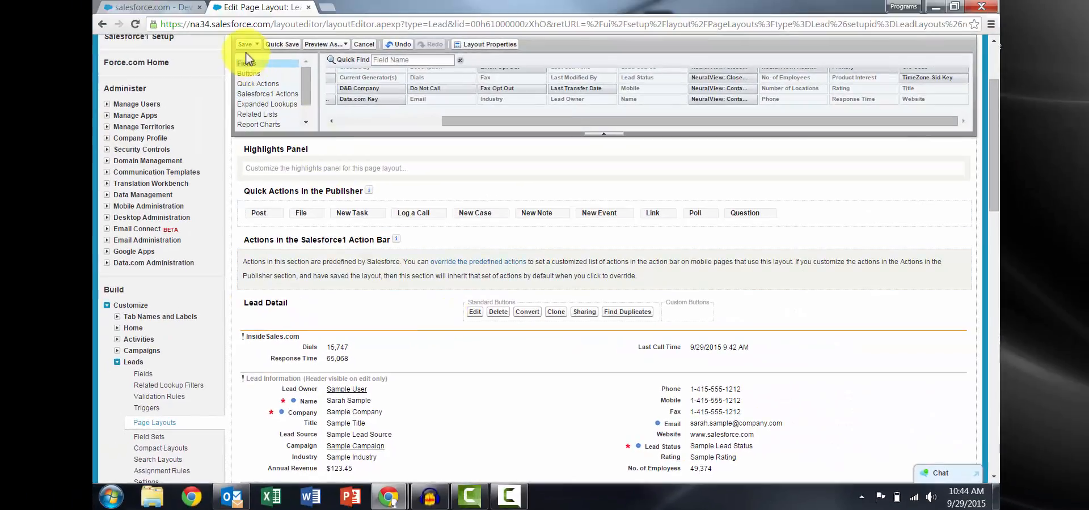
click(245, 45)
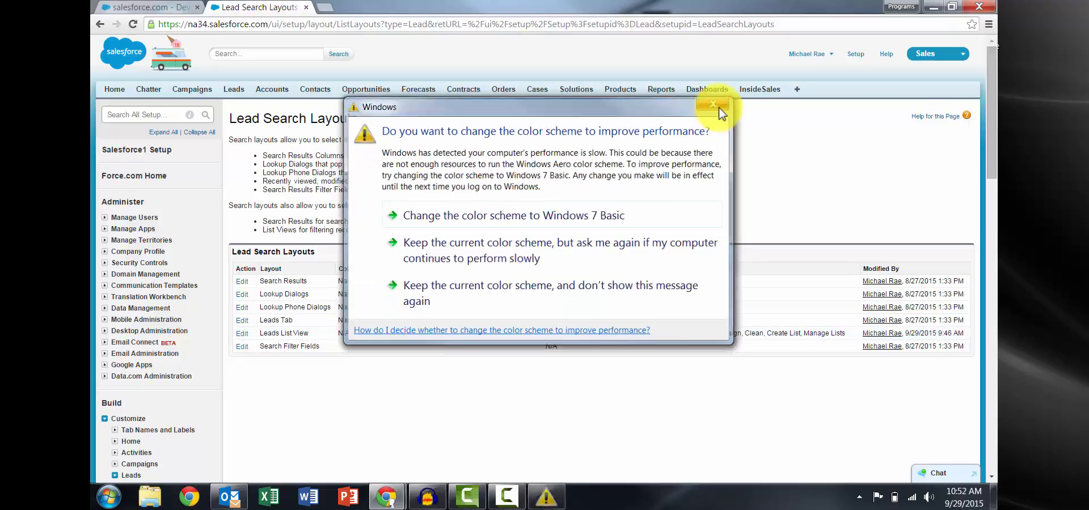
Dismiss the Windows color scheme prompt and view the My Unread Leads list in a new tab to check its list buttons
click(718, 104)
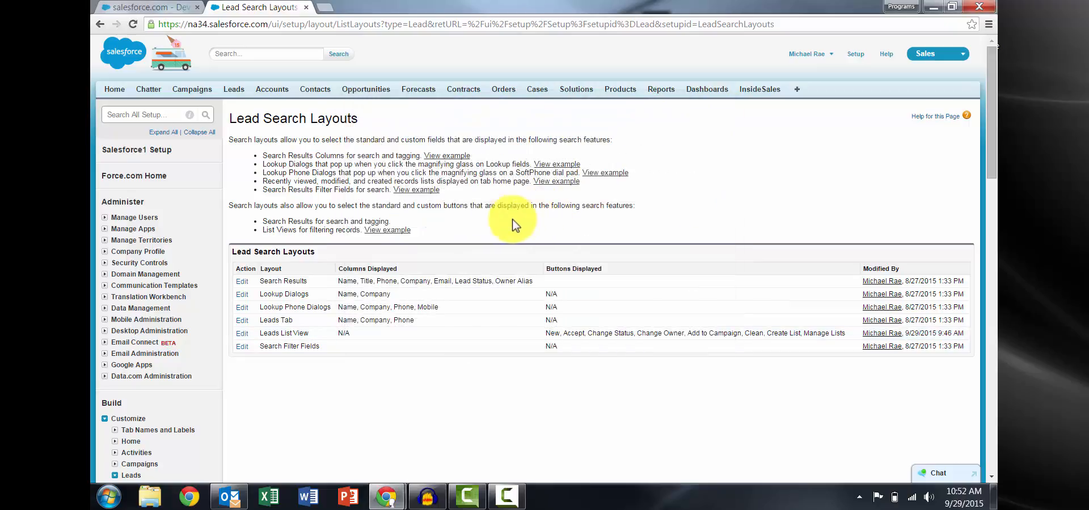
middle_click(236, 94)
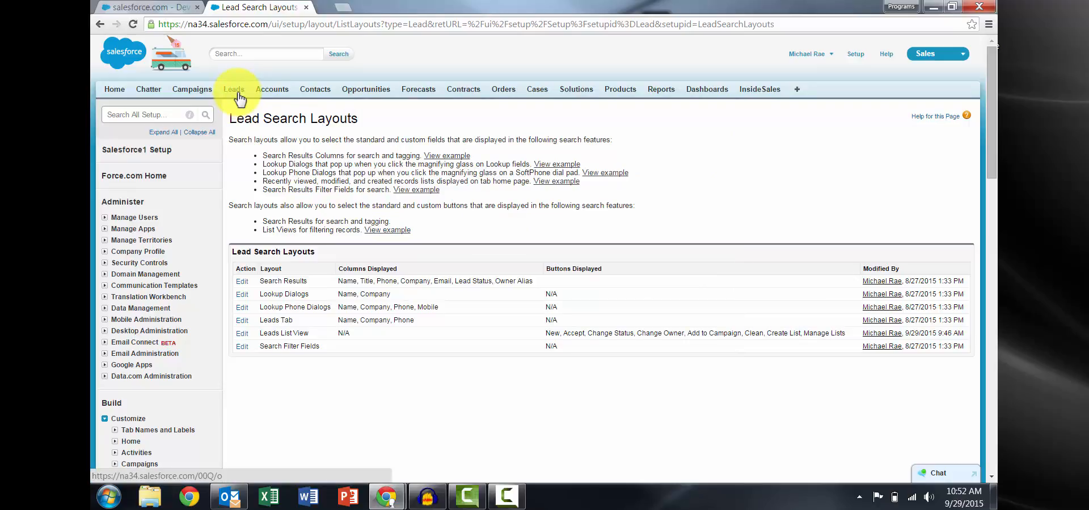
click(391, 9)
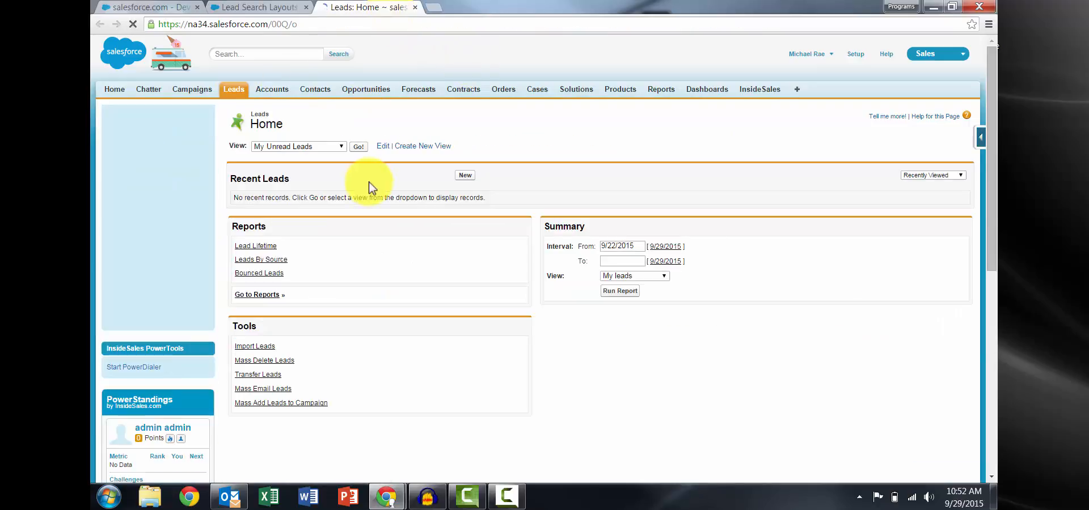
click(359, 147)
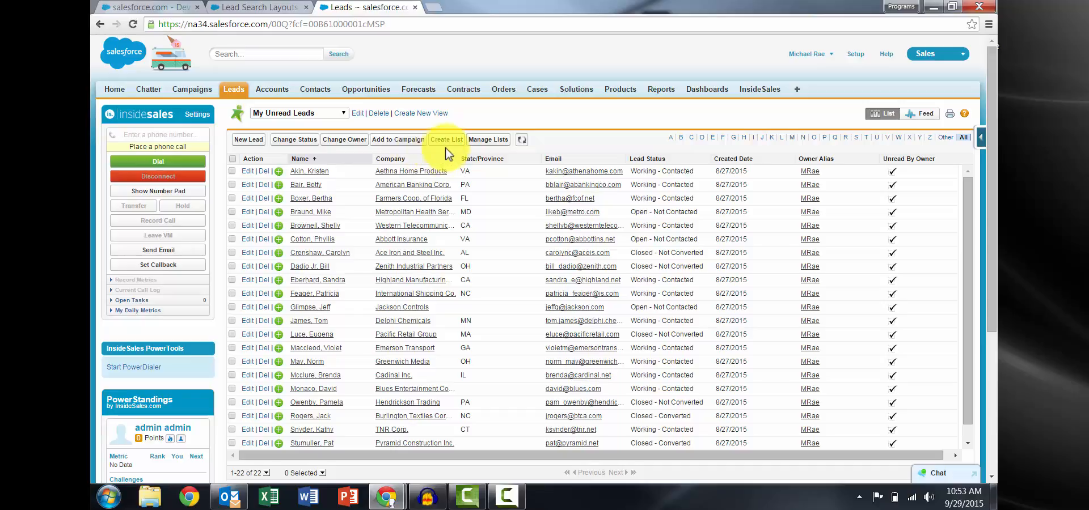
click(287, 11)
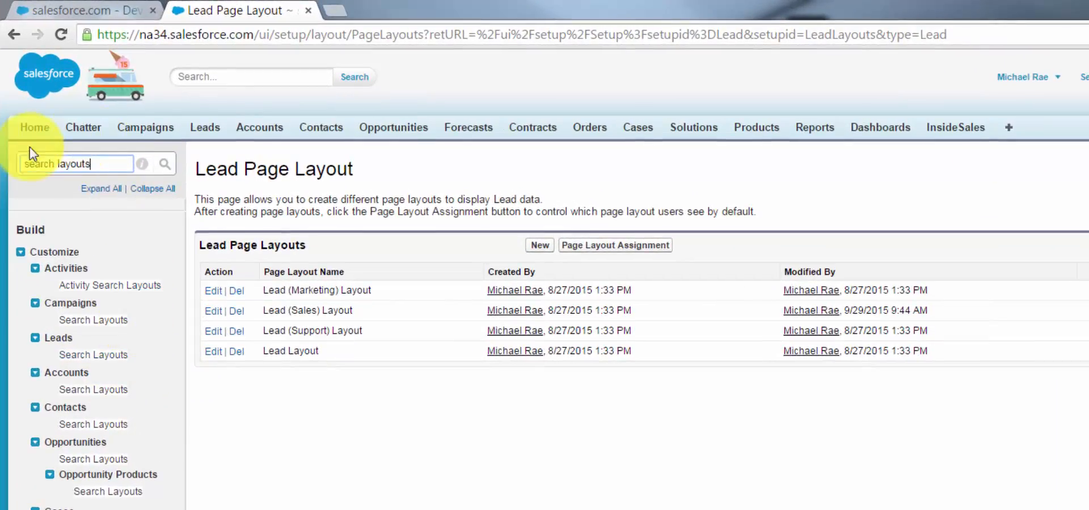
Add the Create List and Manage Lists custom buttons to the Leads List View in the lead search layouts and save
click(99, 356)
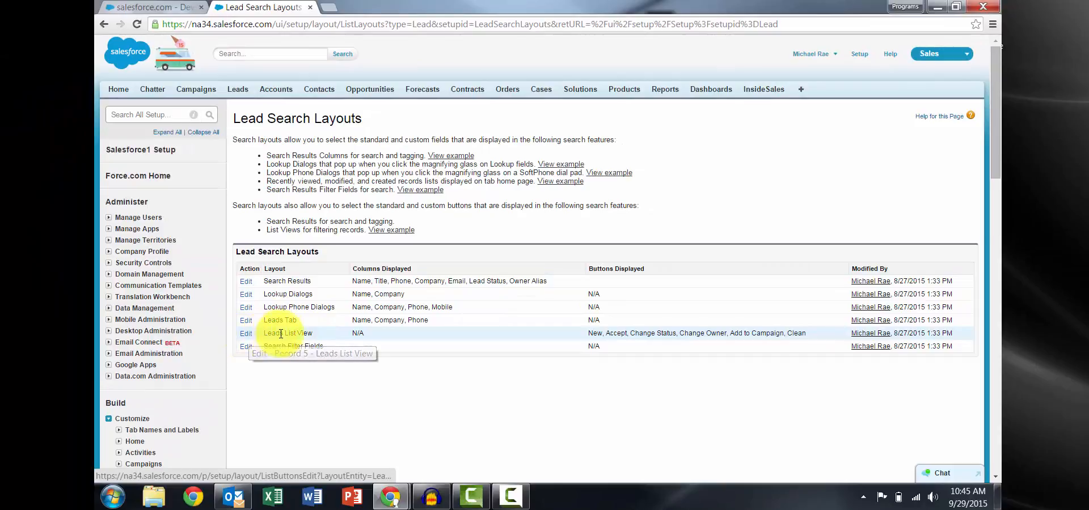
click(246, 333)
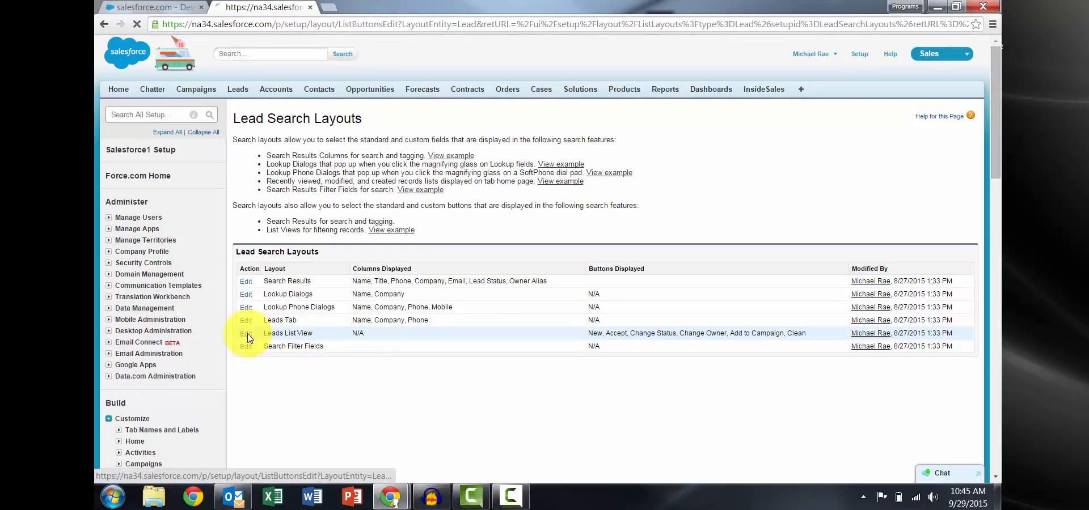
scroll(358, 315, down, 1)
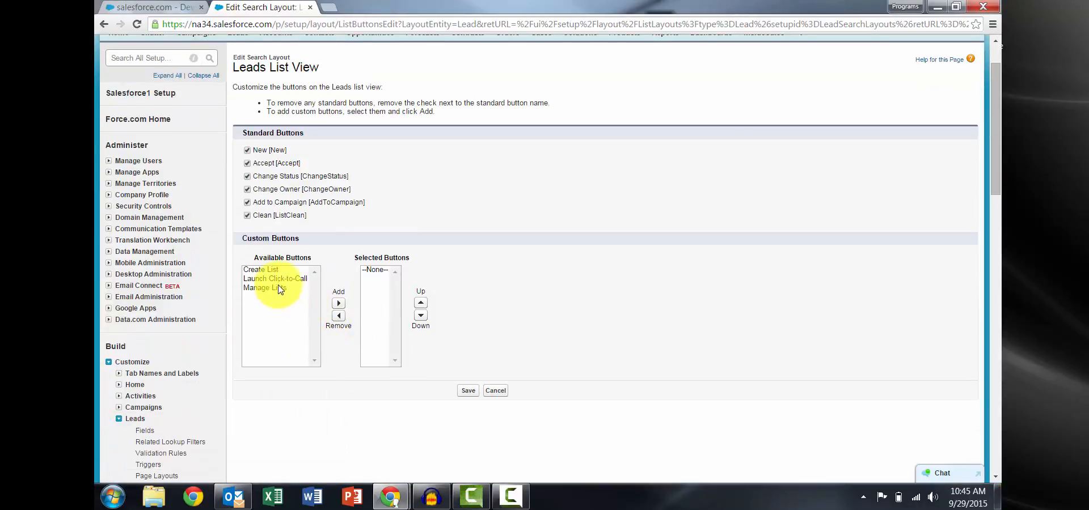
click(276, 271)
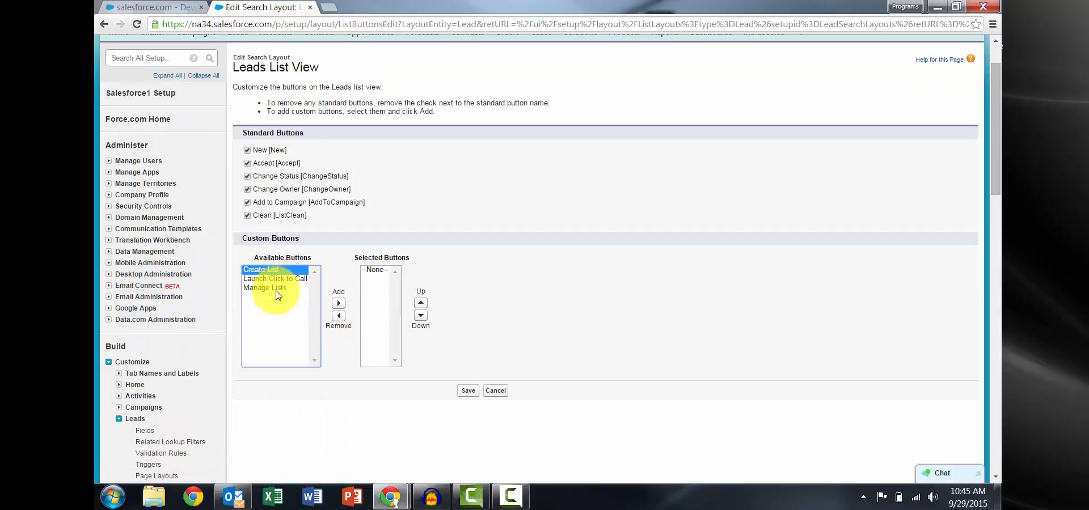
ctrl+click(278, 287)
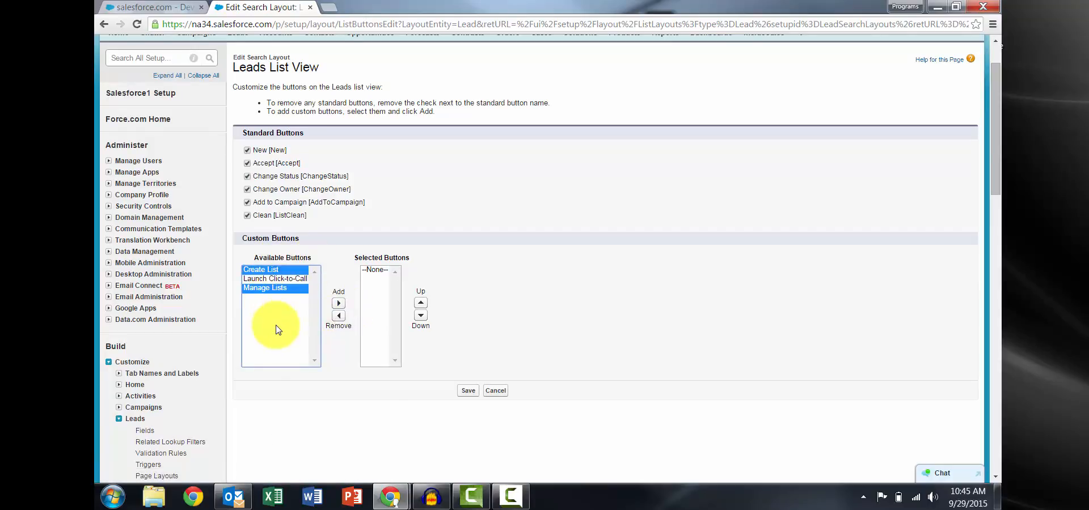
click(336, 303)
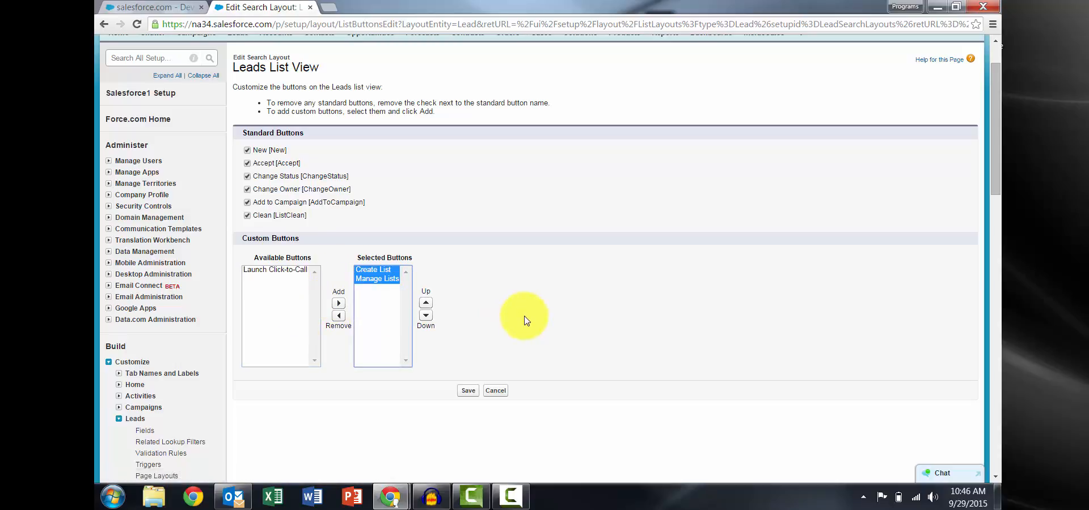
click(473, 389)
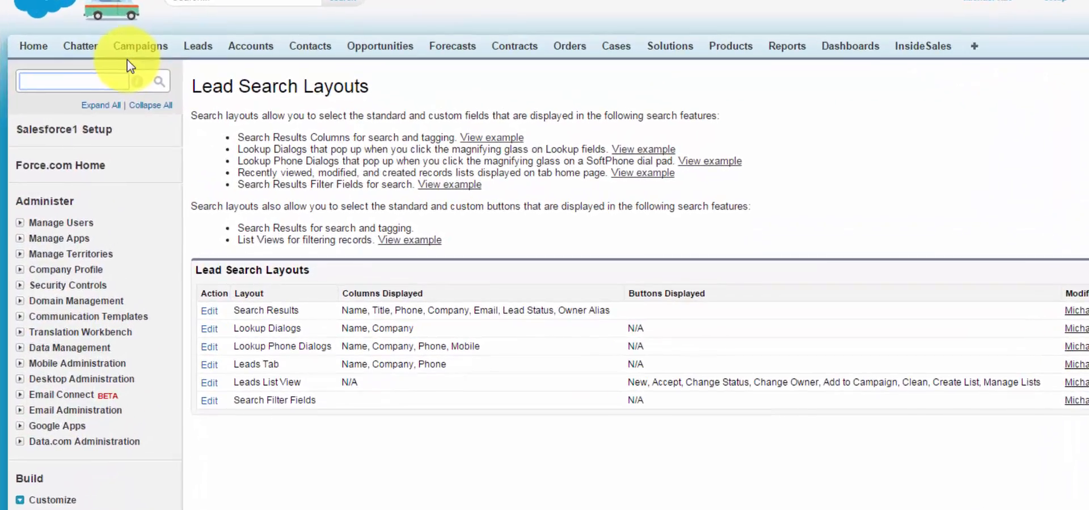
Find Network Access in Setup and save a new trusted IP range from 64.90.204.227 to 64.90.204.235
text(network access)
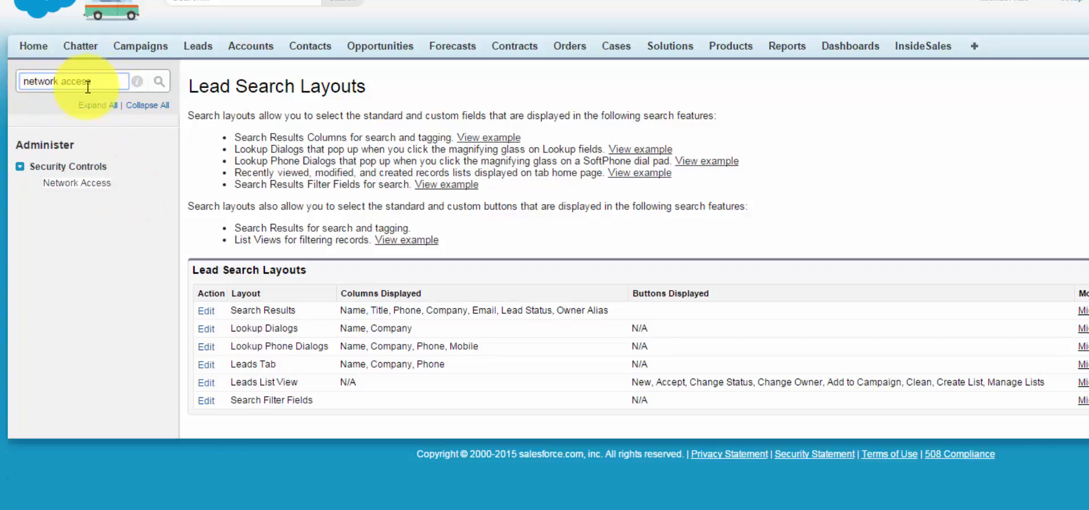
click(83, 181)
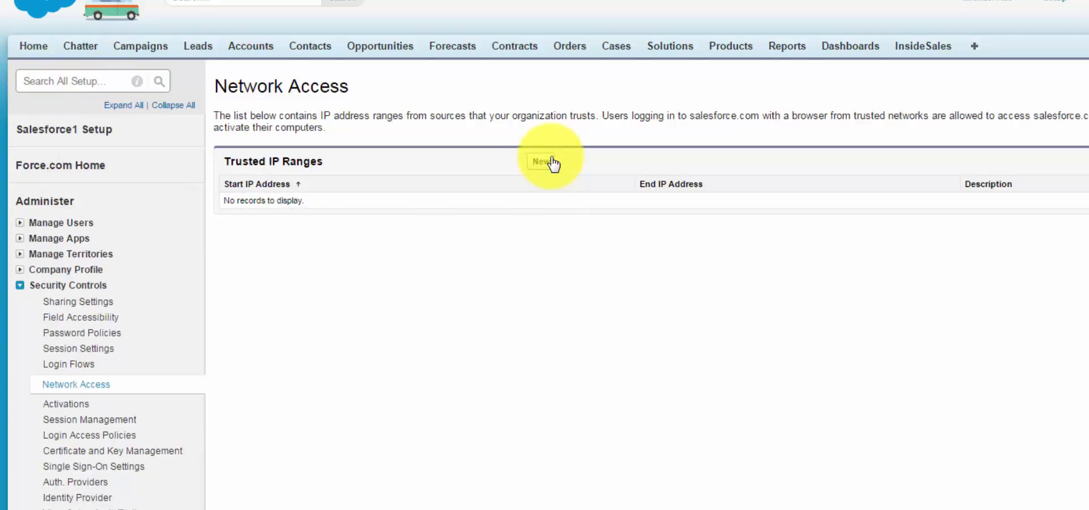
click(541, 163)
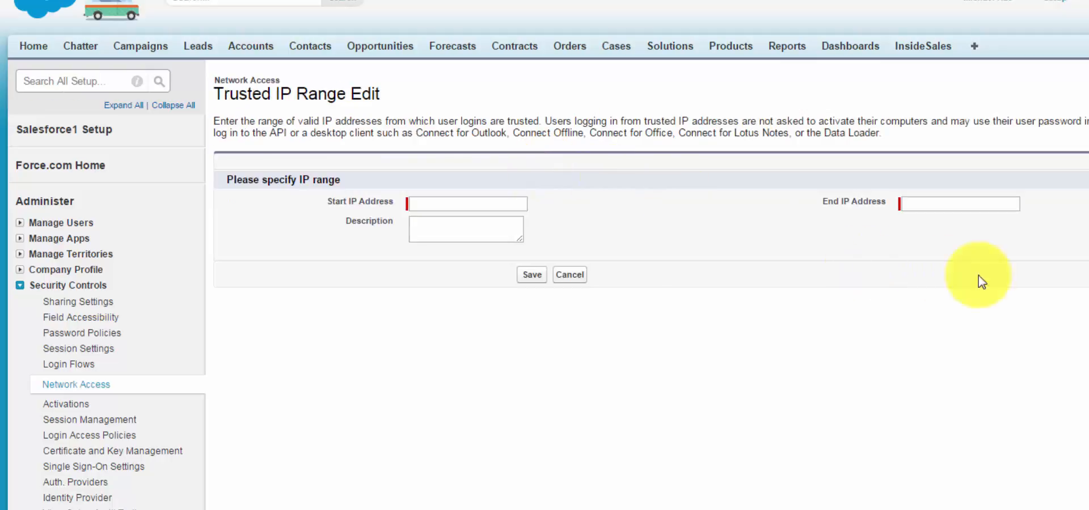
click(474, 206)
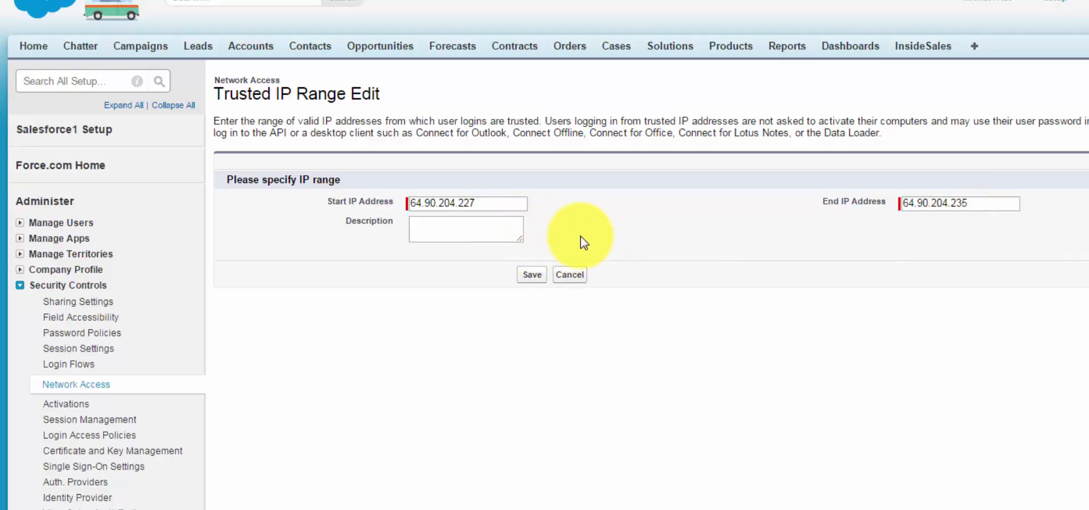
click(534, 276)
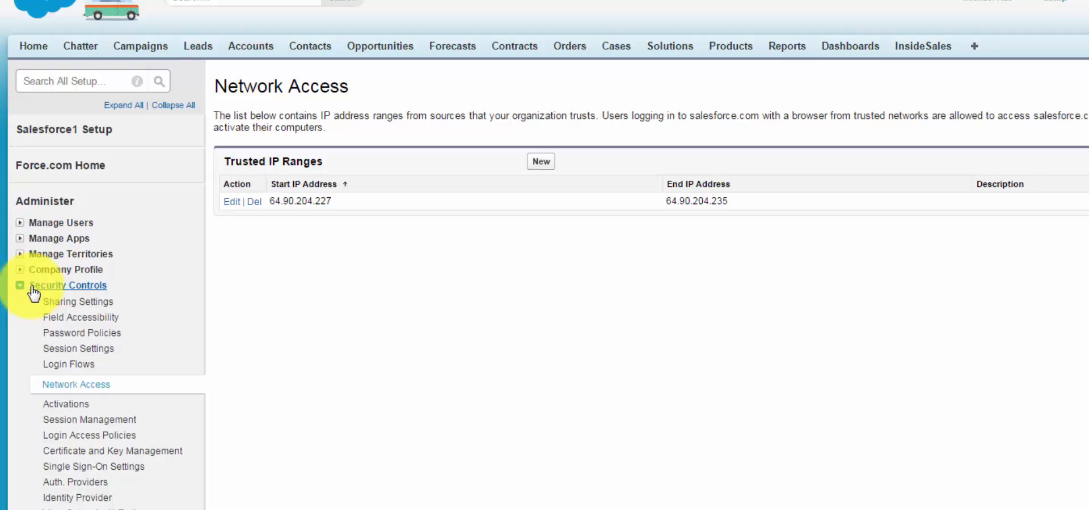
Search Setup for "call centers", continue past the introduction page and open the InsideSales.com | Click-to-Call call center
click(66, 84)
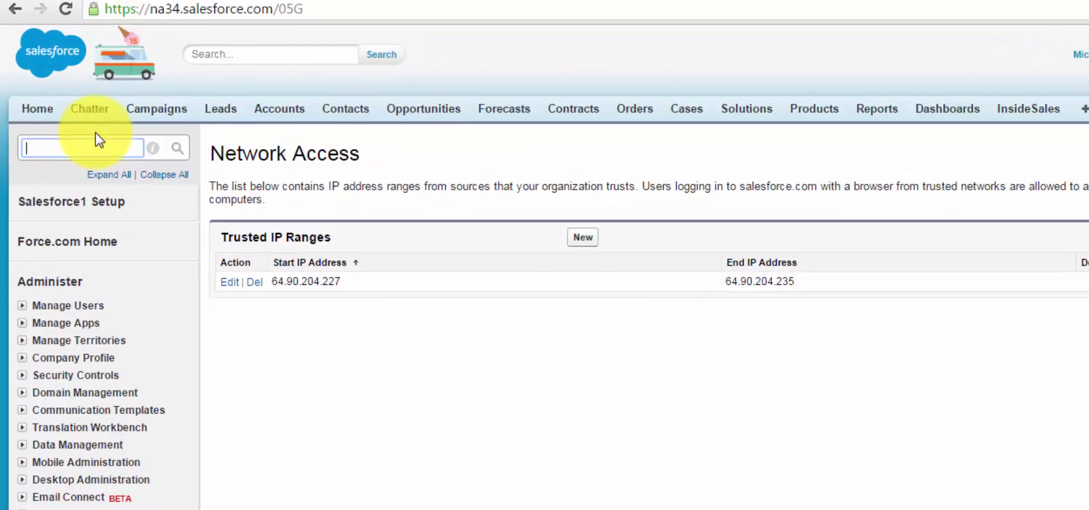
text(call )
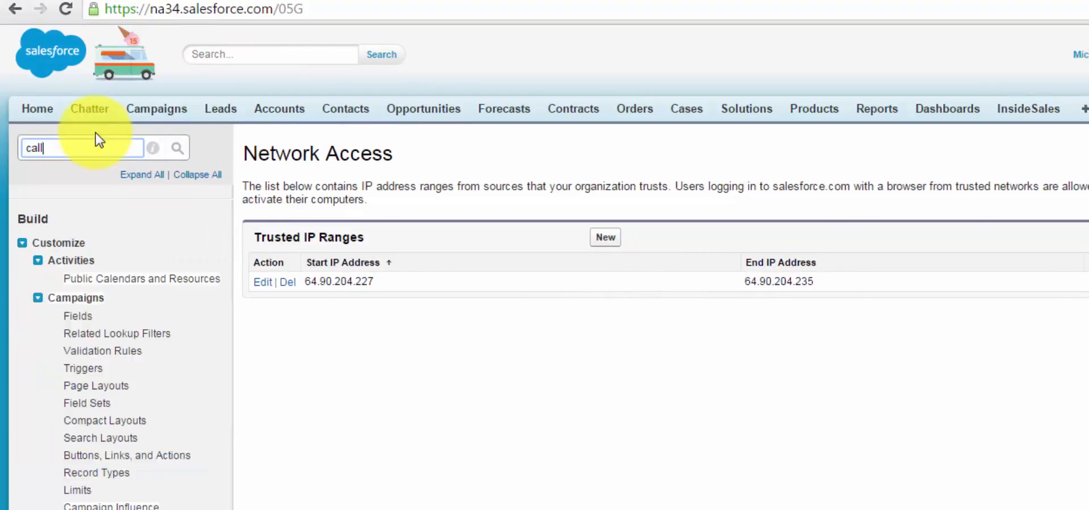
text(centers)
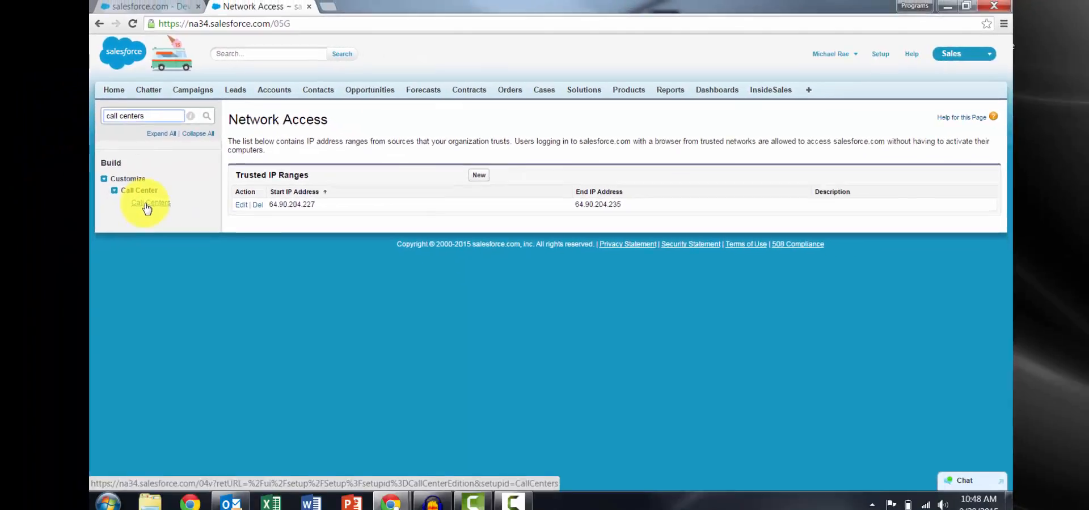
click(146, 205)
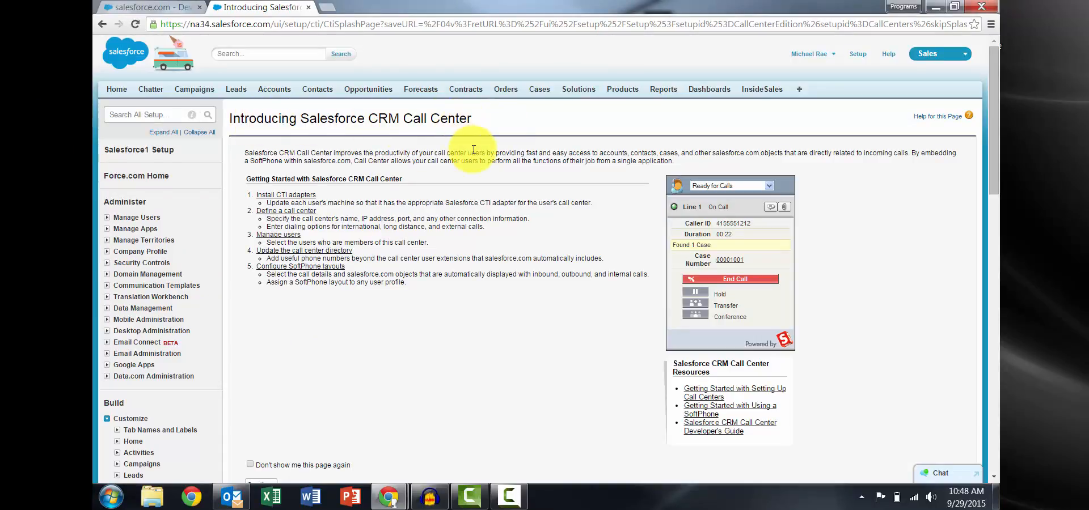
scroll(473, 170, down, 2)
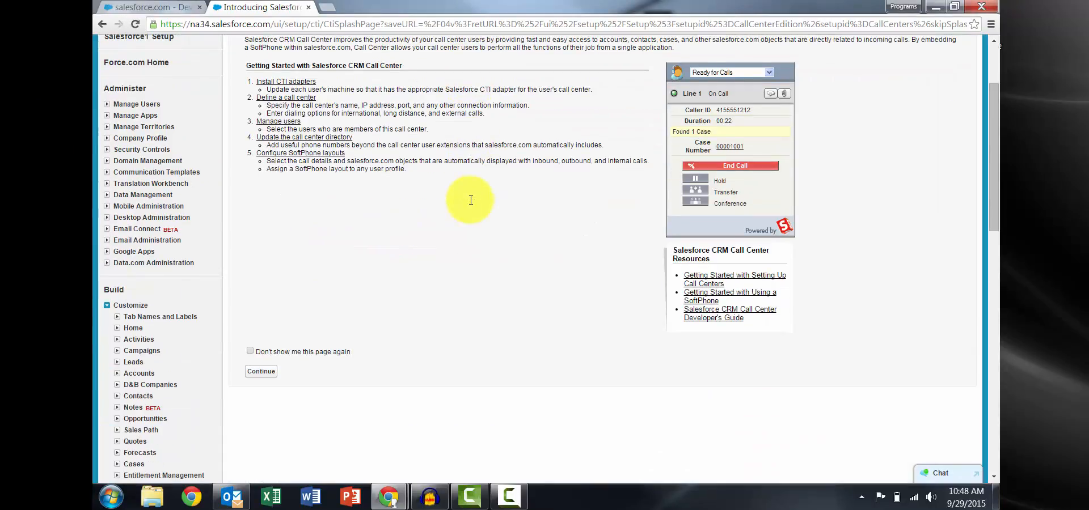
click(266, 372)
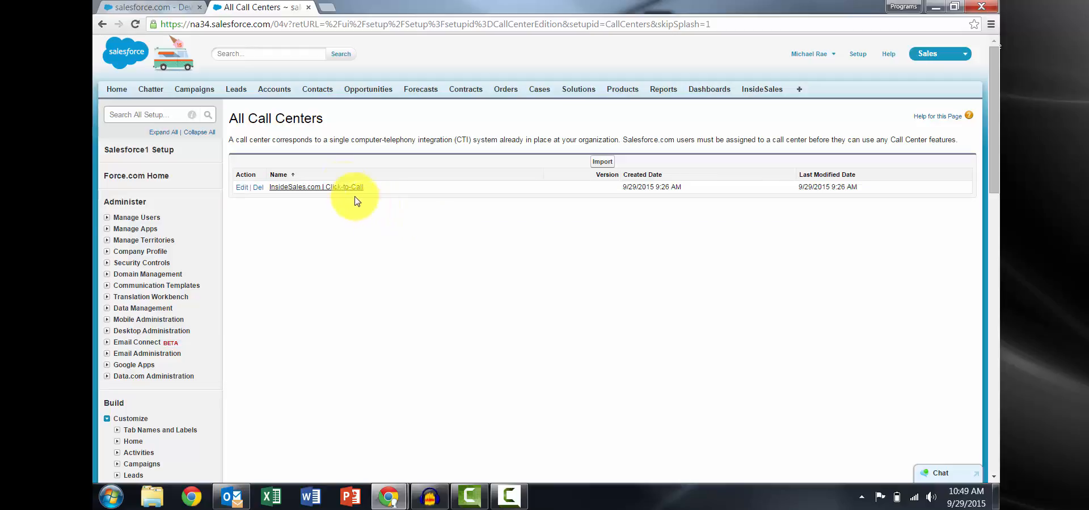
click(340, 191)
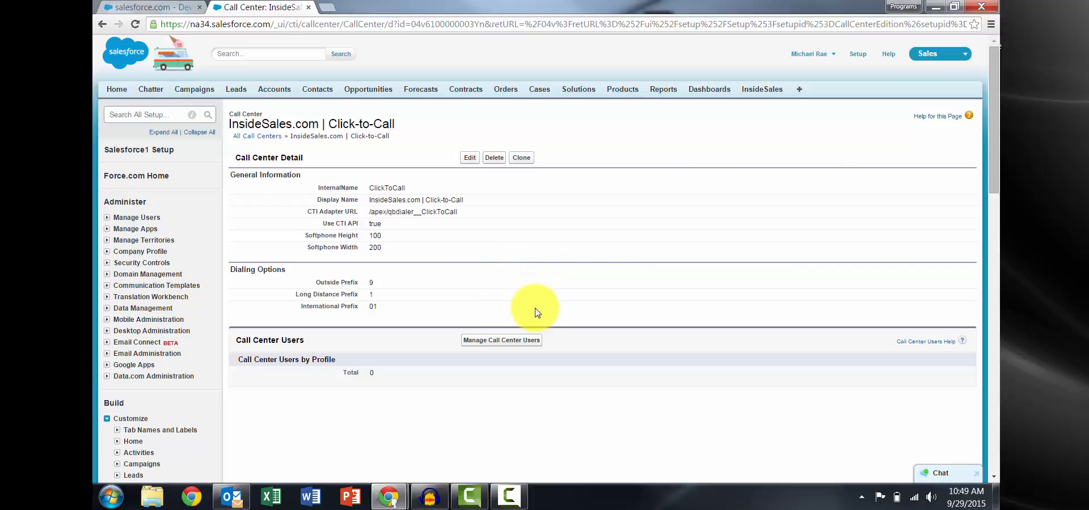
Search for new call center users without any filter criteria and add the System Administrator user to the Click-to-Call call center
click(534, 347)
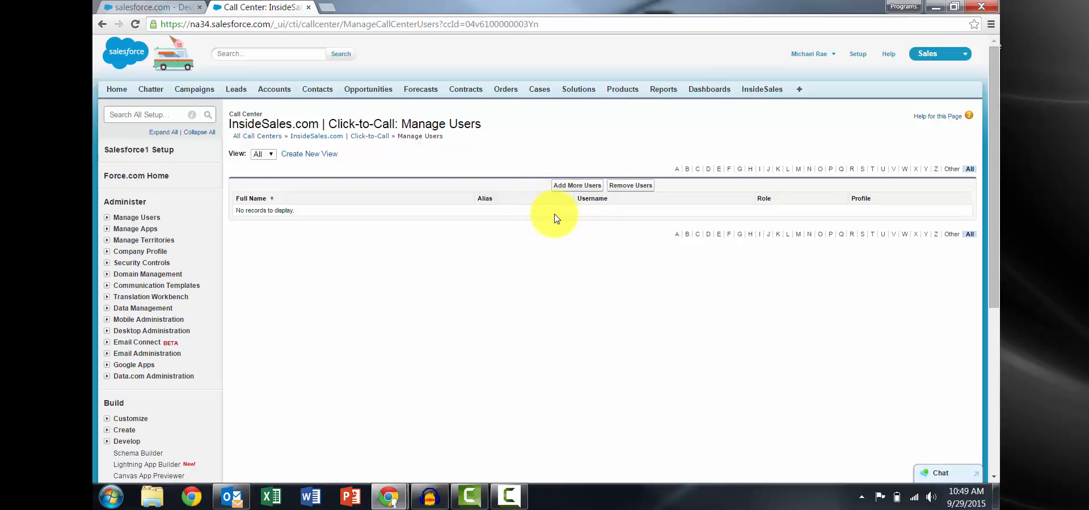
click(573, 187)
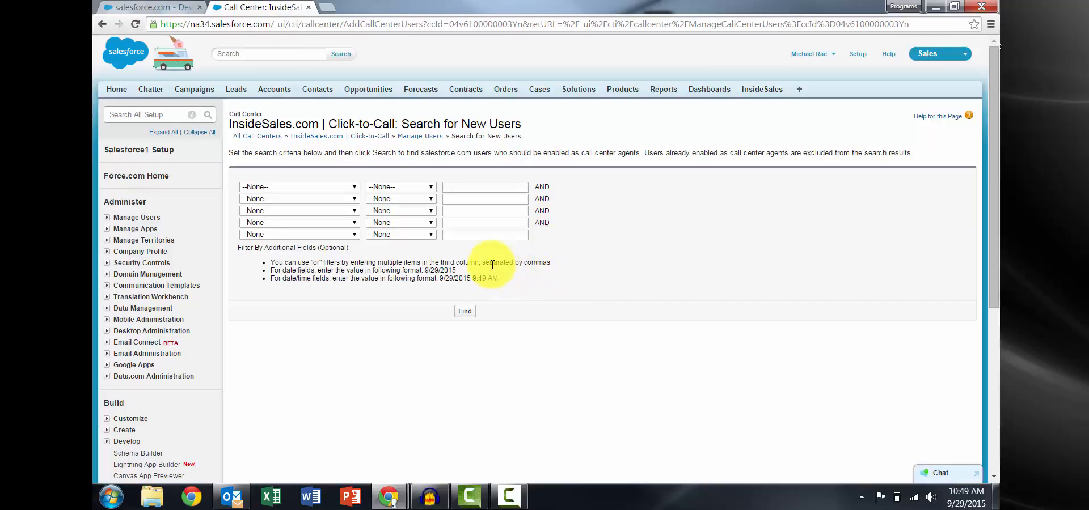
click(340, 187)
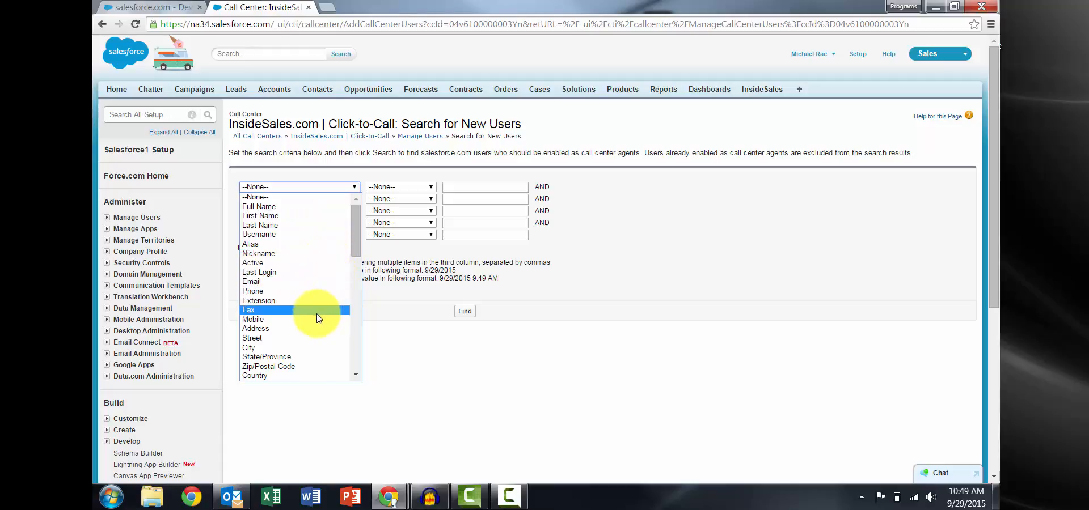
click(414, 271)
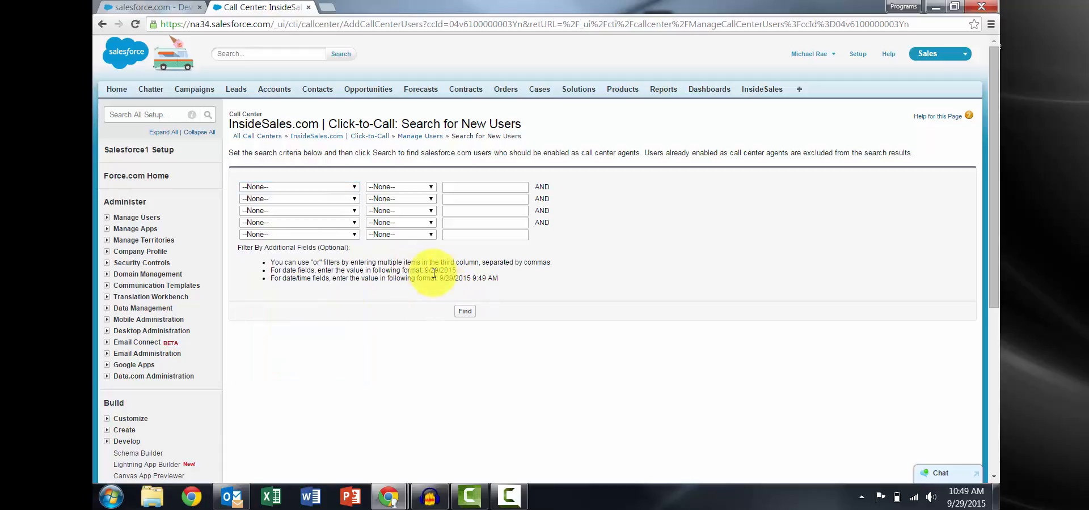
click(466, 313)
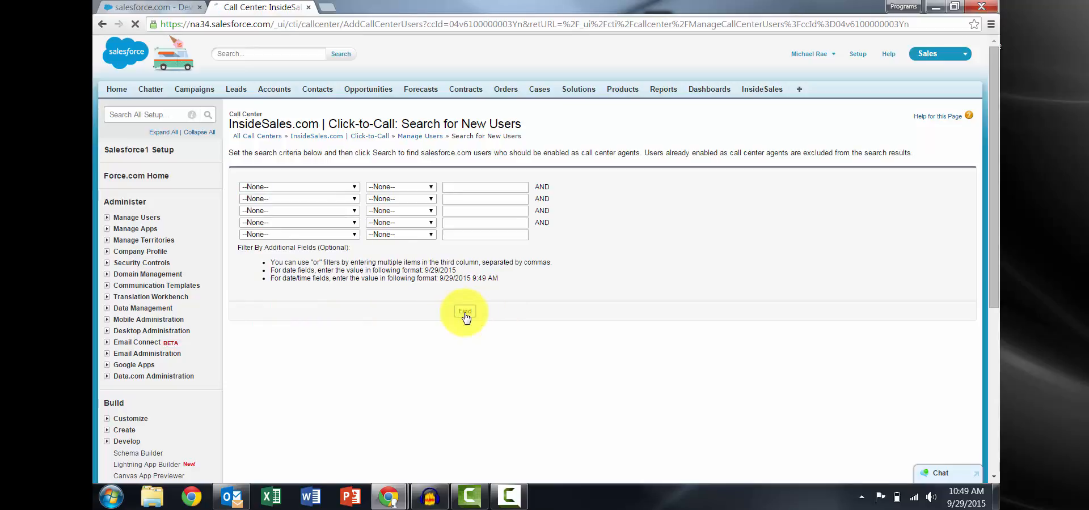
scroll(456, 318, down, 1)
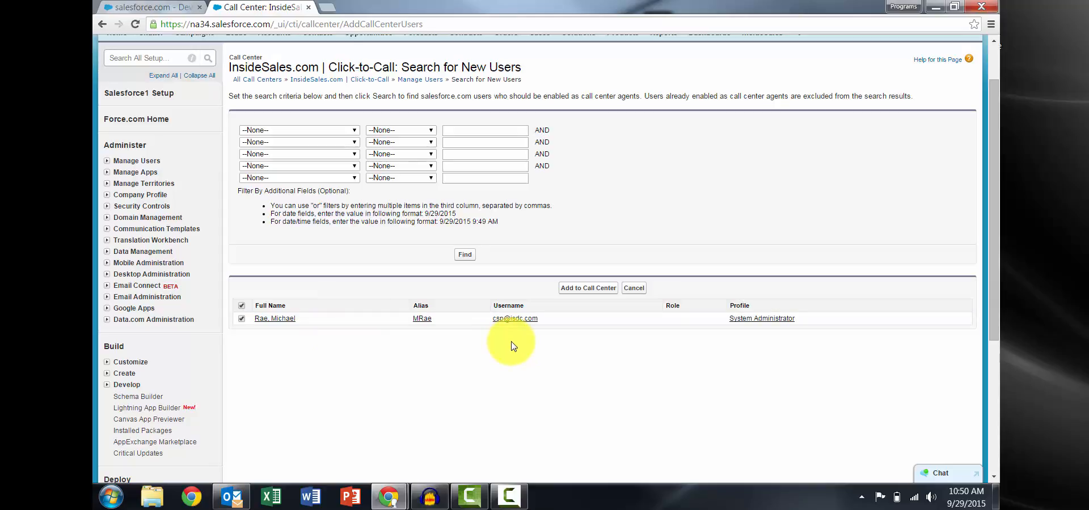
click(589, 288)
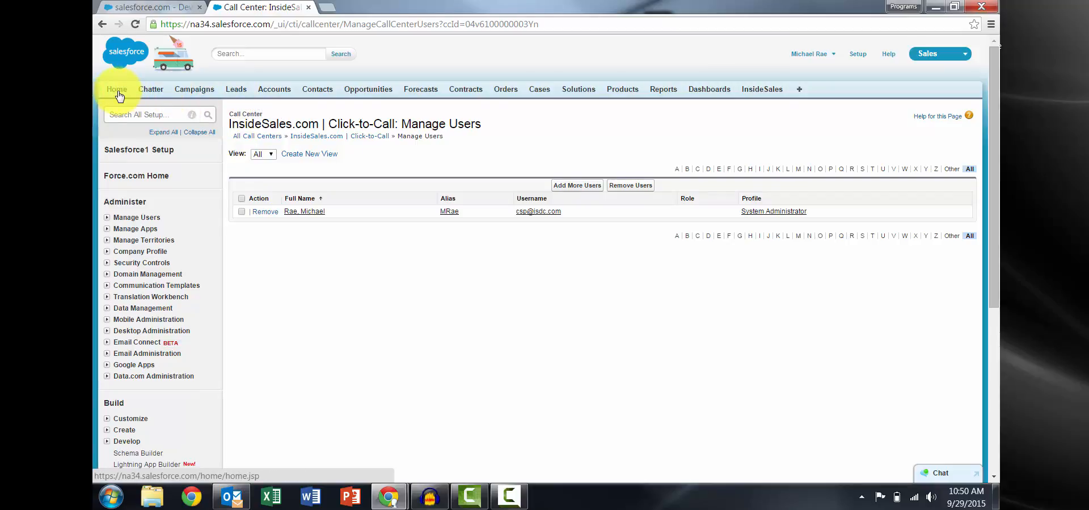
View the Leads home page and examine the InsideSales dialer, PowerTools and PowerStandings components in its sidebar
click(230, 95)
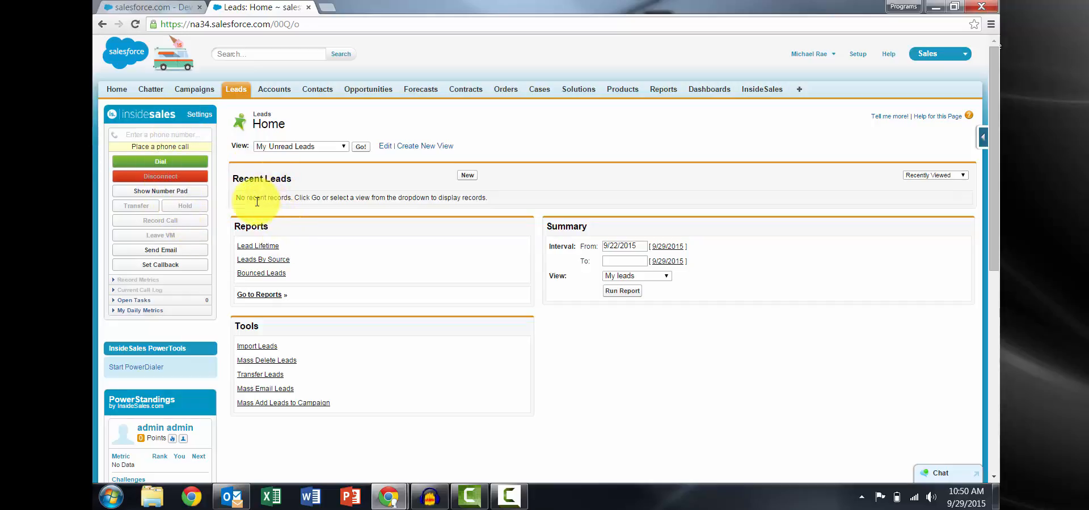
scroll(248, 209, down, 2)
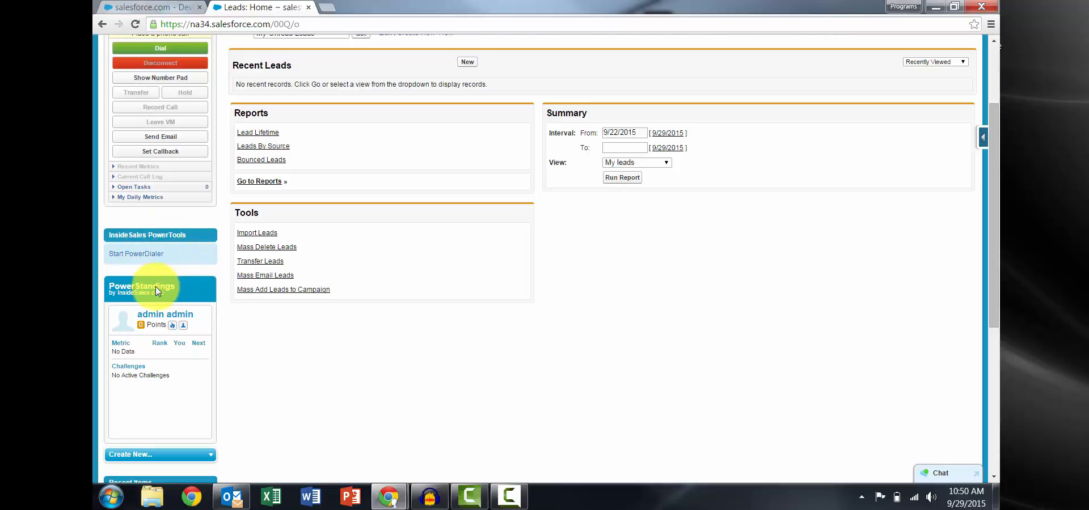
scroll(196, 324, up, 1)
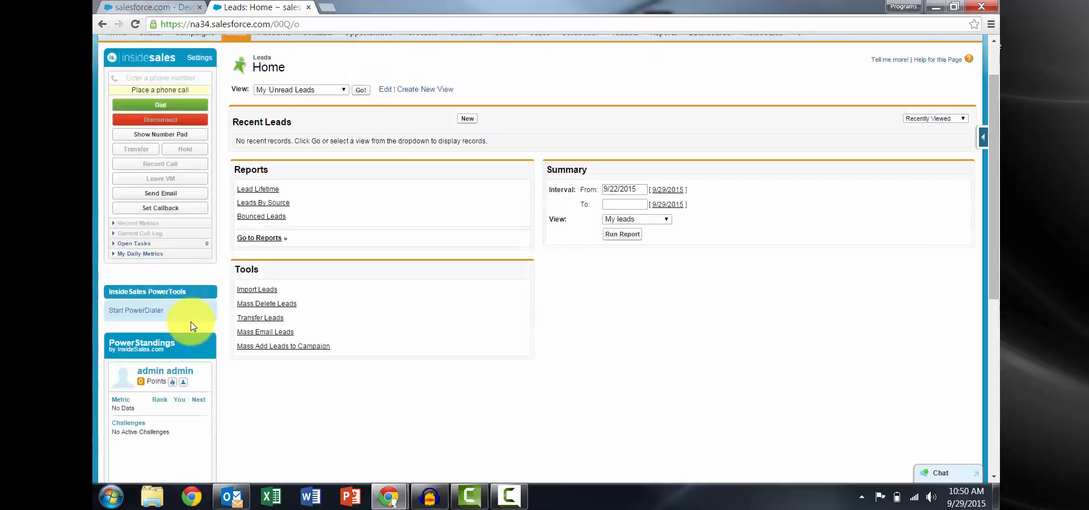